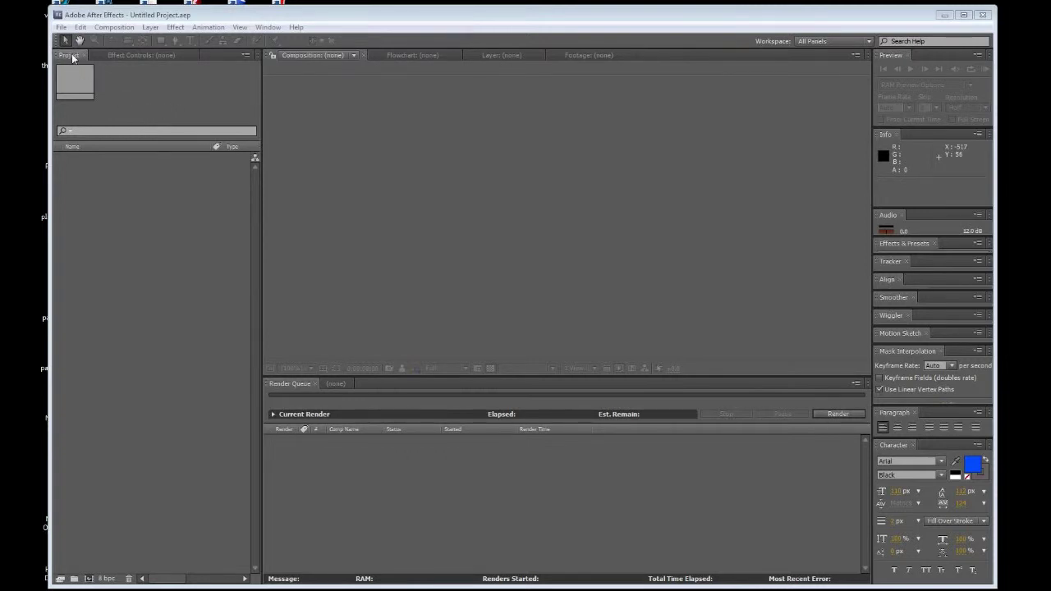
- In Import File, select IMG_2683 in the seg4 folder as the first Camera Raw frame
double_click(113, 195)
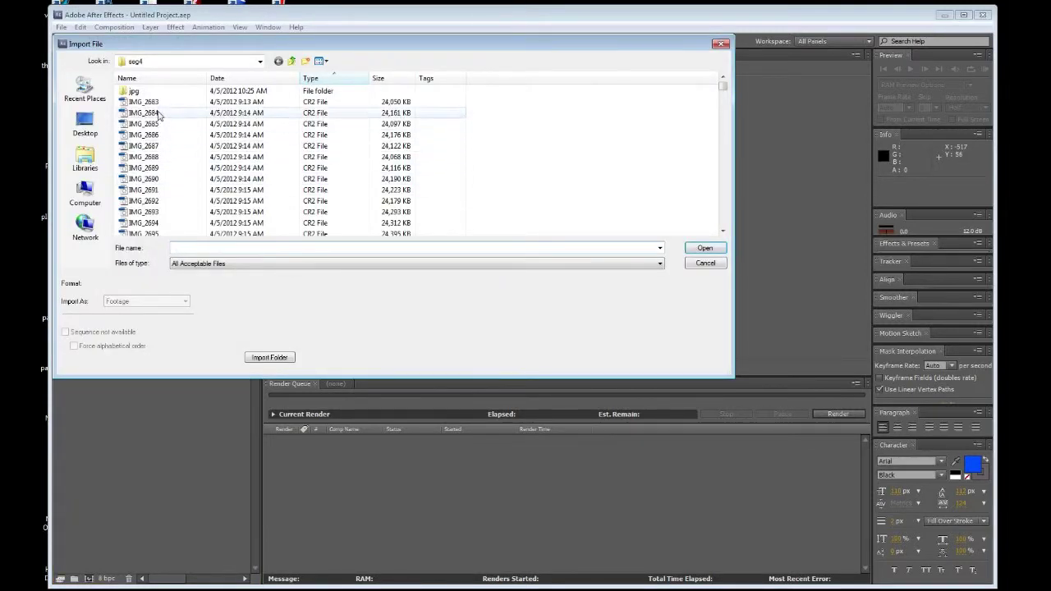
double_click(138, 91)
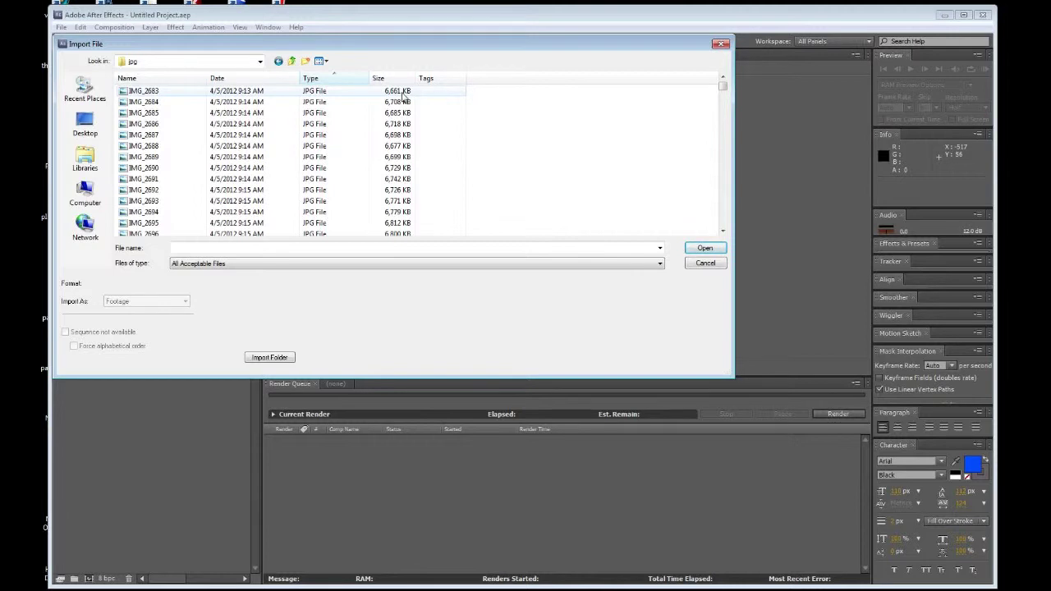
click(292, 61)
click(189, 102)
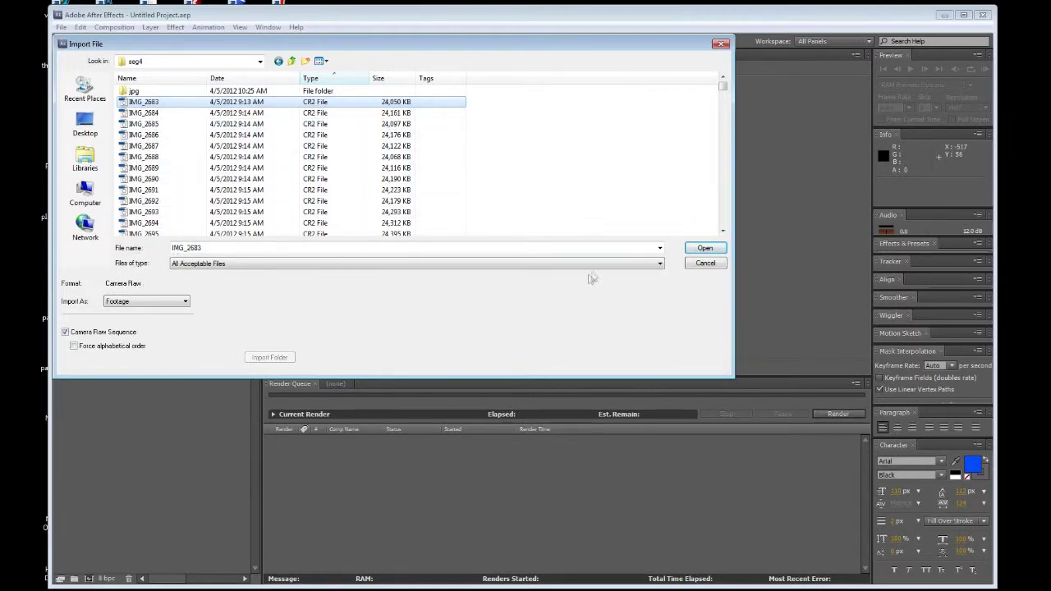
click(659, 263)
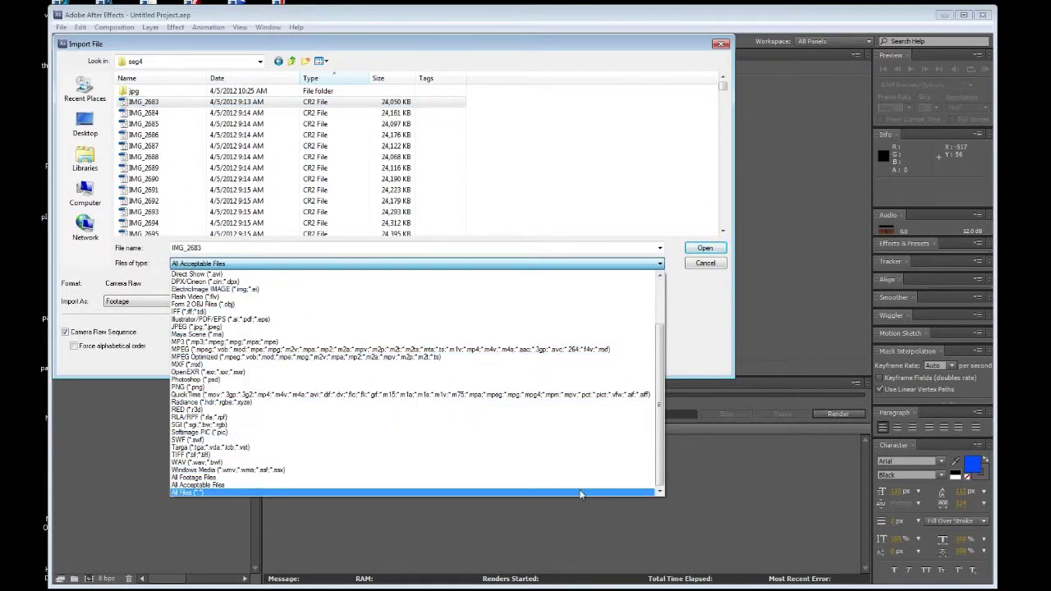
click(661, 265)
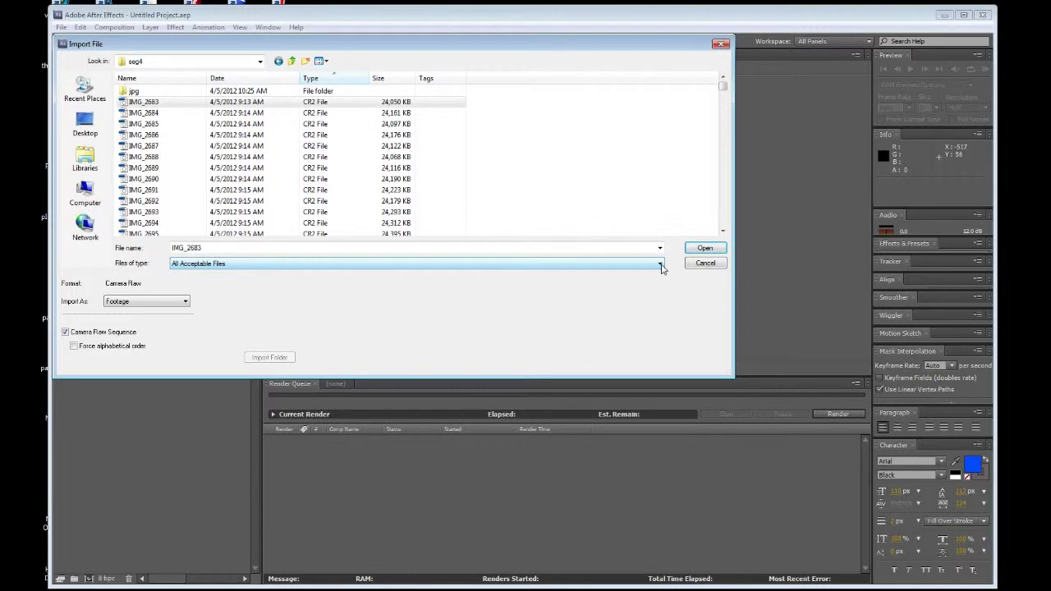
click(66, 332)
click(65, 331)
click(157, 104)
mouse_move(723, 90)
mouse_down()
mouse_move(729, 231)
mouse_move(725, 86)
mouse_up()
drag(725, 92, 723, 226)
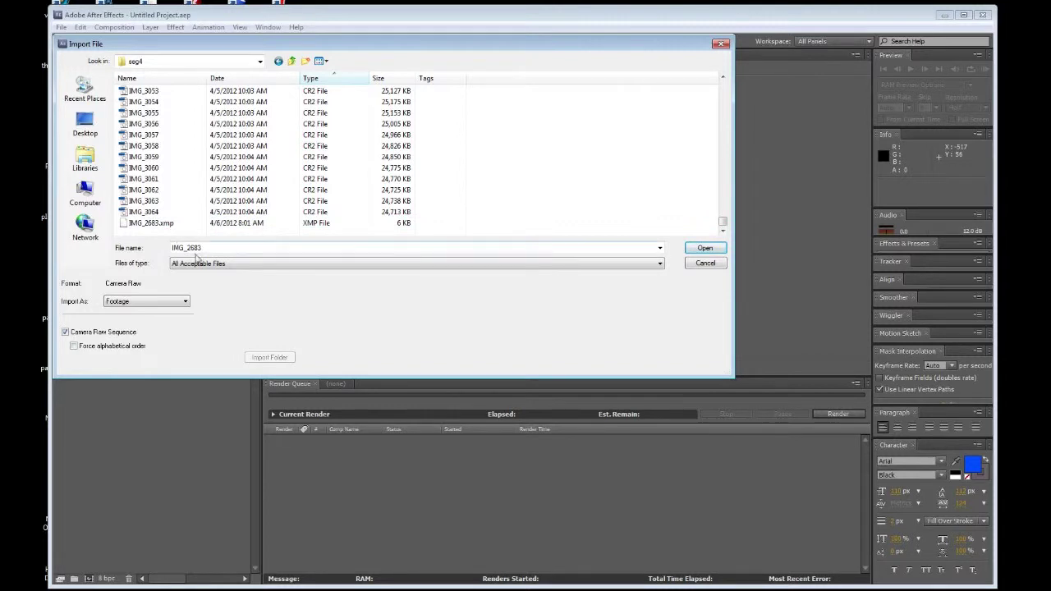
mouse_move(723, 224)
mouse_down()
mouse_move(726, 80)
mouse_move(723, 231)
mouse_up()
drag(723, 224, 736, 80)
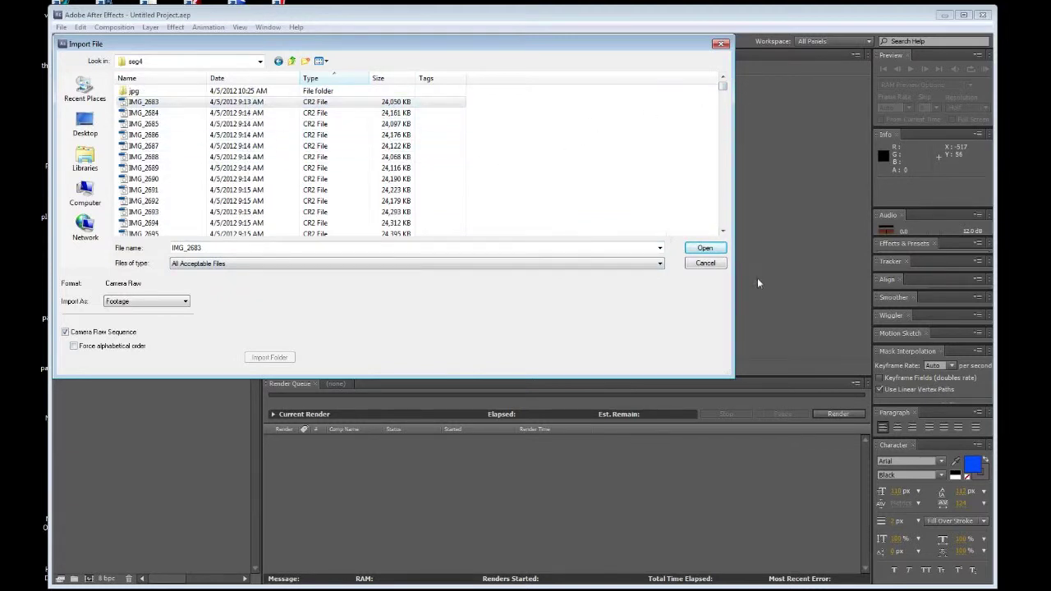
- Open the RAW sequence in Camera Raw and zoom in on a flower bud
click(711, 252)
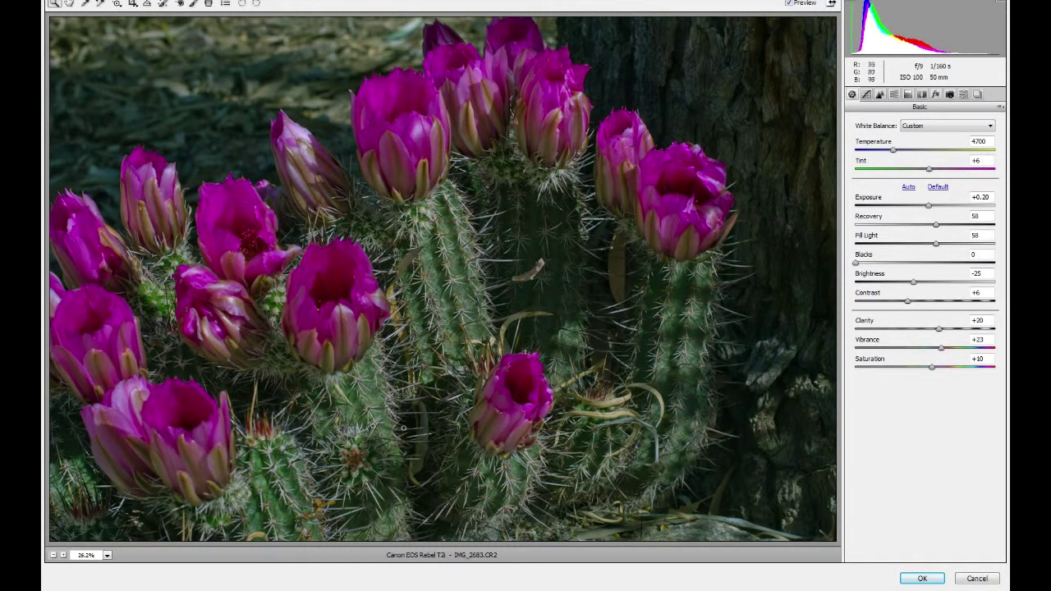
click(449, 339)
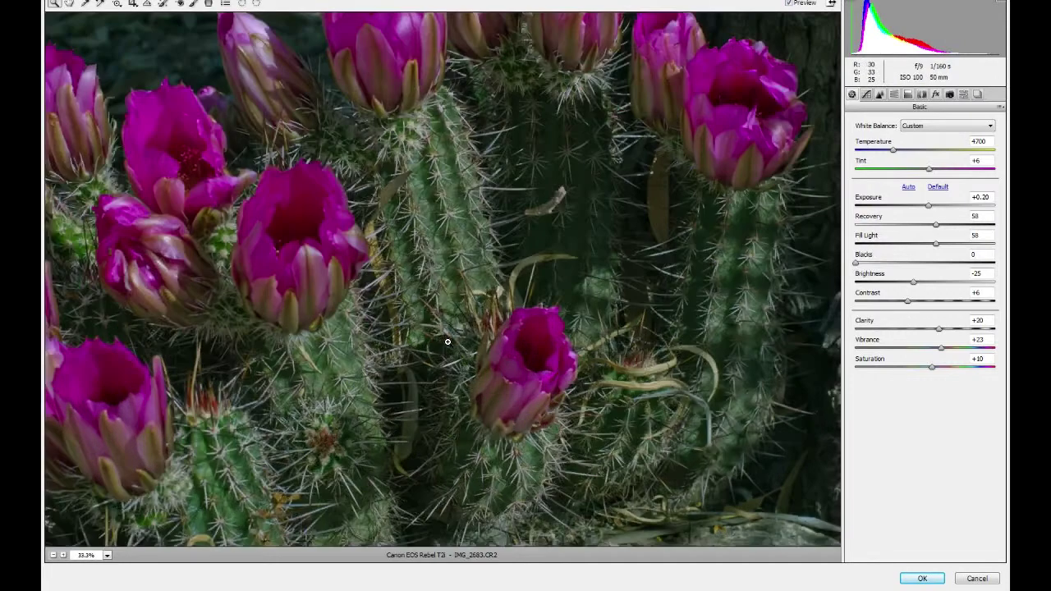
click(368, 148)
click(369, 146)
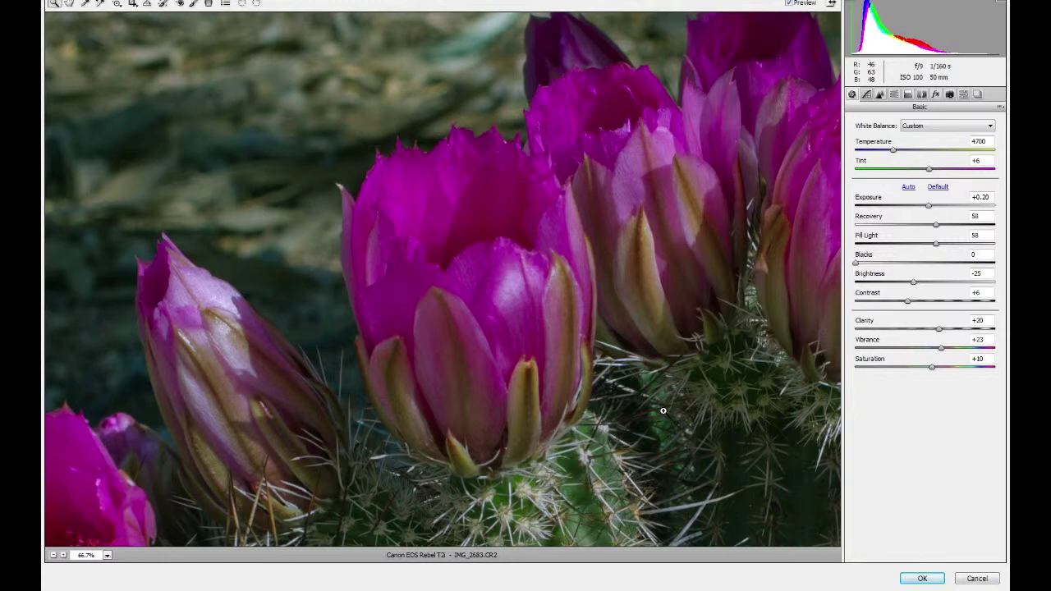
- Check the photo at 100%, then fit the whole cactus photo in view
click(107, 556)
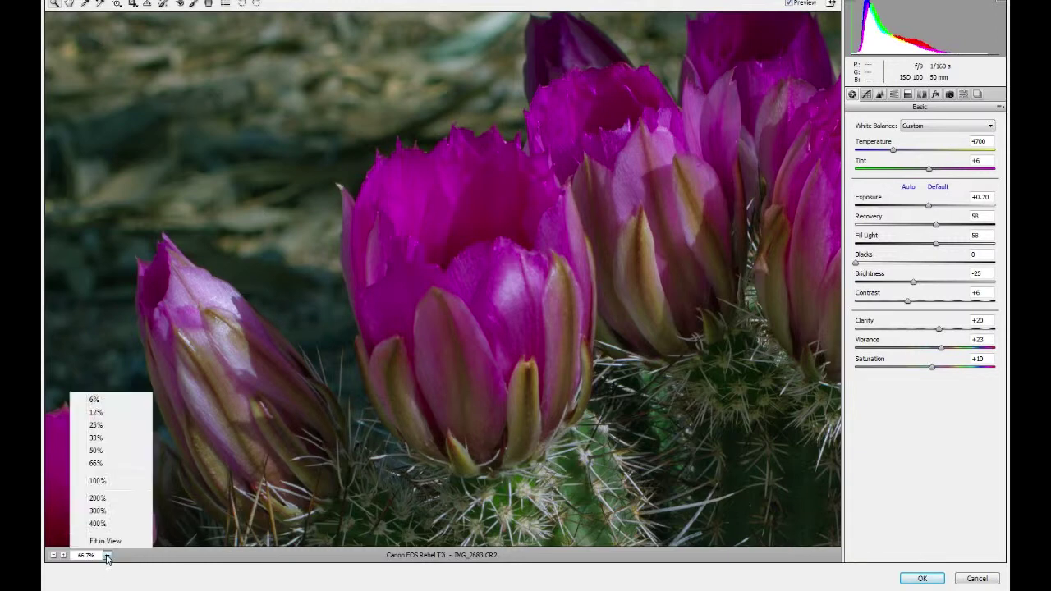
click(109, 483)
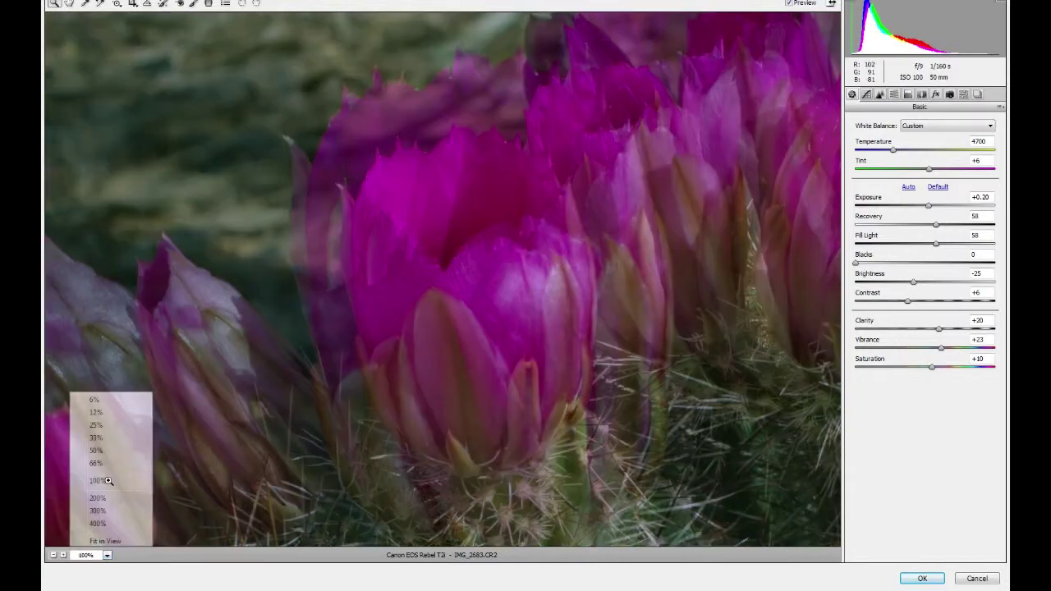
click(107, 555)
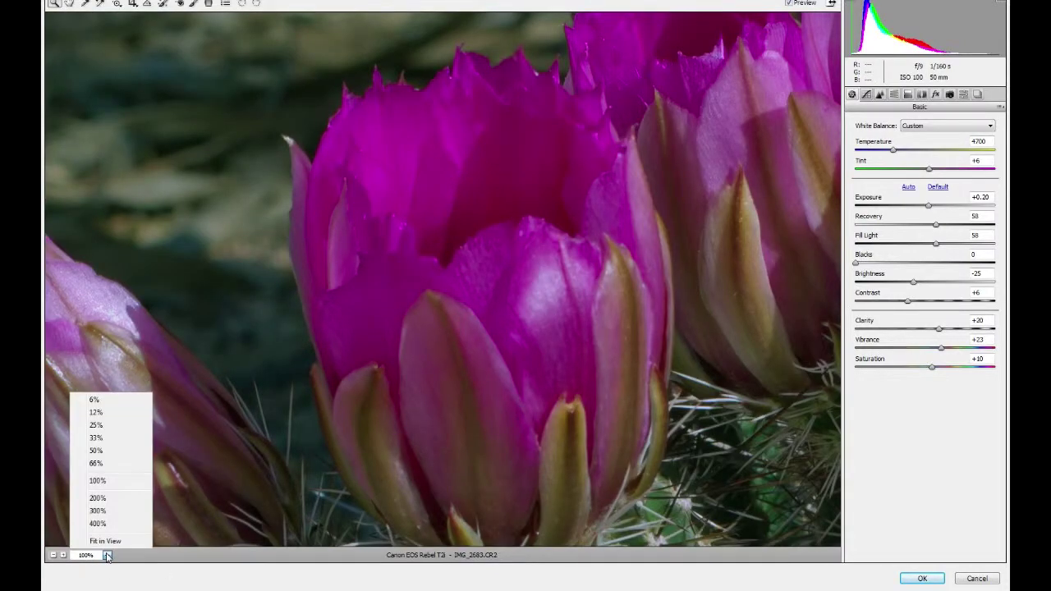
click(112, 541)
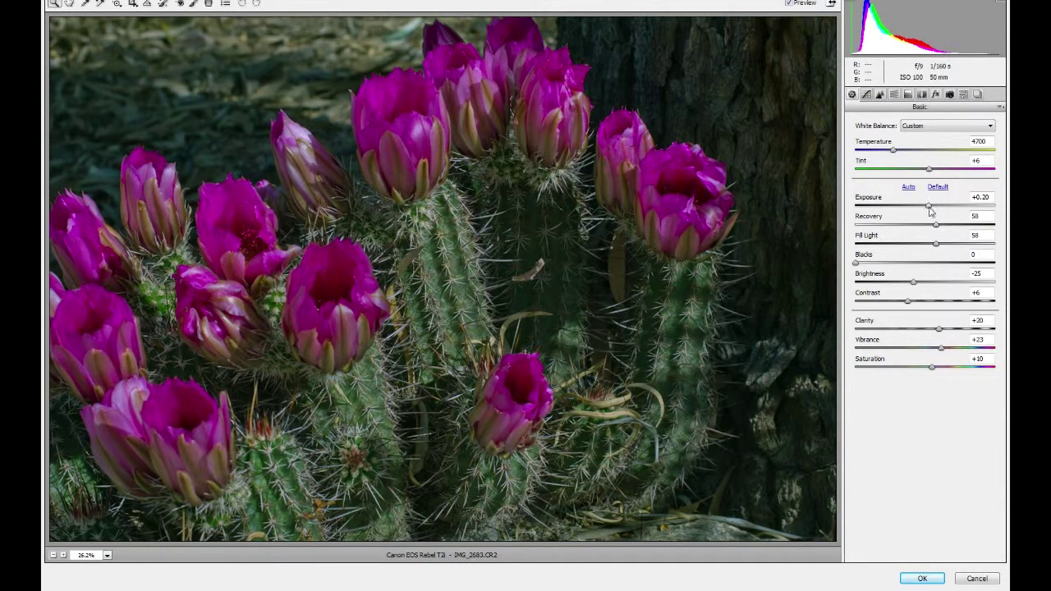
- Push Exposure brighter, bring it back darker, and show the Medium Contrast tone curve
mouse_move(930, 209)
mouse_down()
mouse_move(947, 211)
mouse_move(927, 215)
mouse_up()
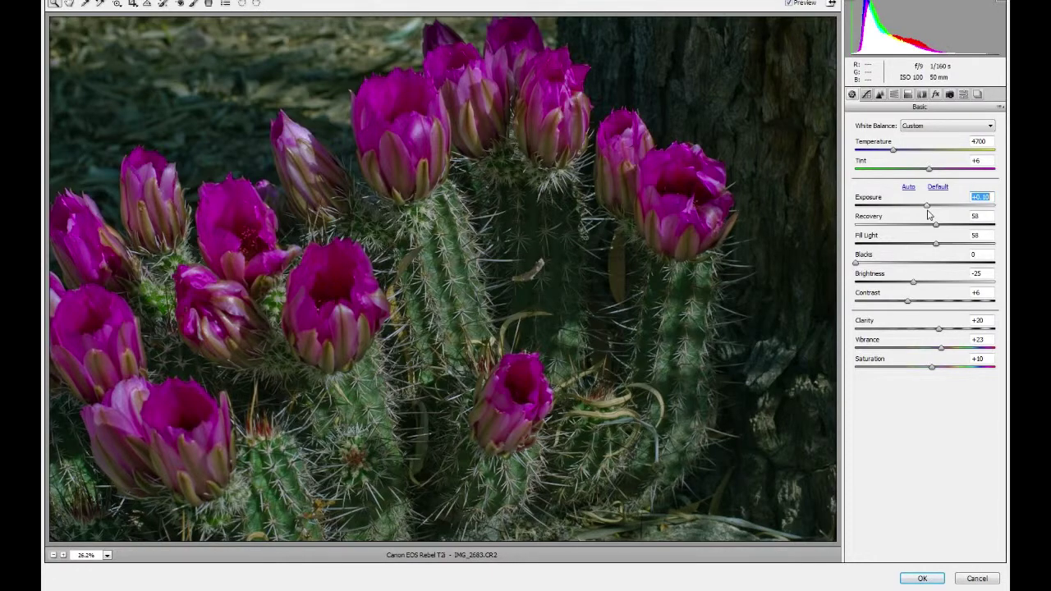
drag(928, 215, 950, 209)
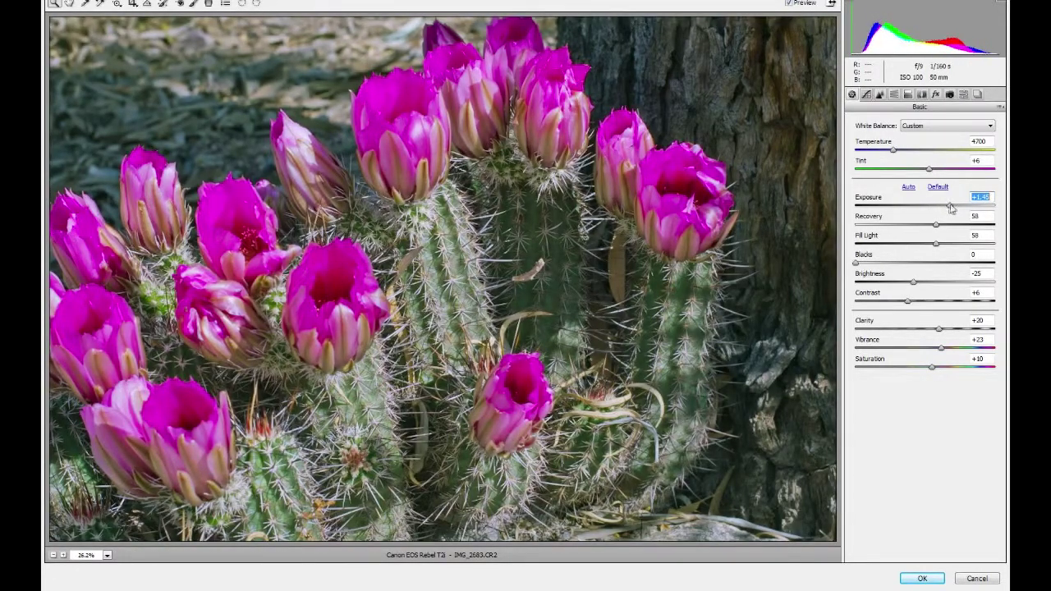
drag(950, 208, 944, 210)
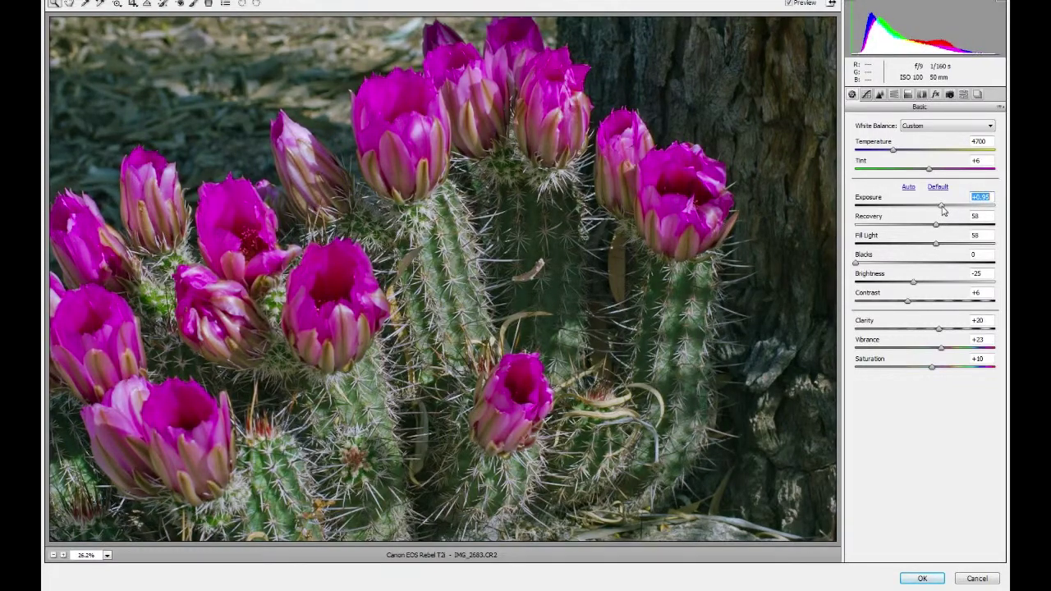
drag(940, 211, 926, 211)
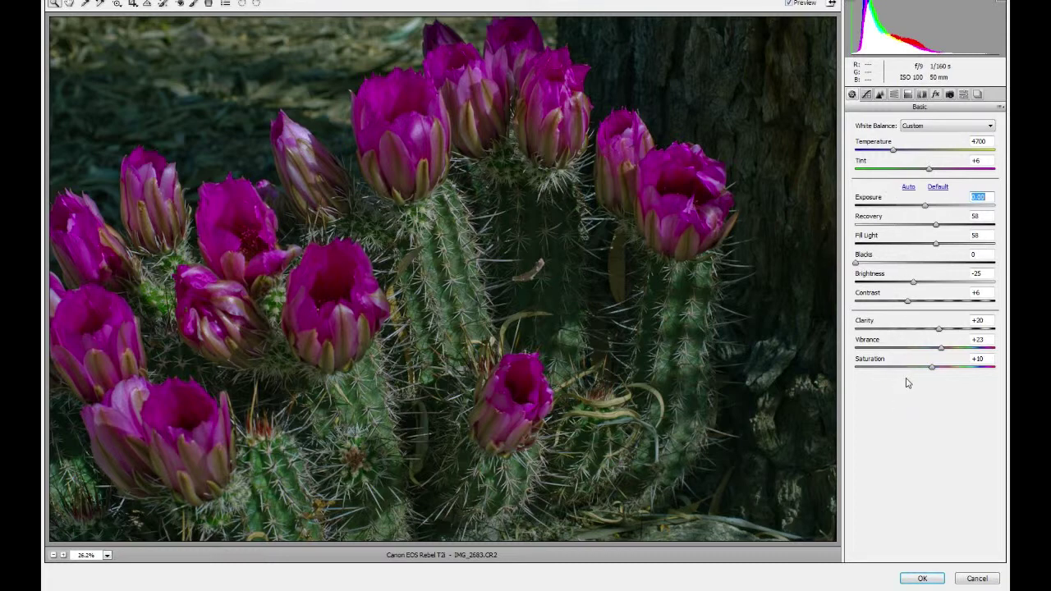
click(866, 94)
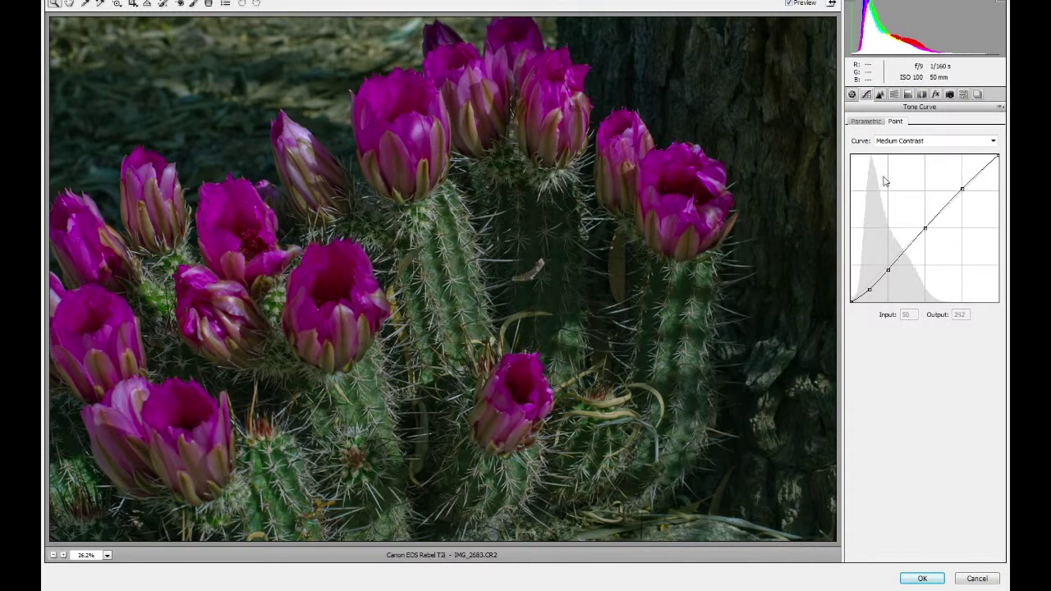
- In the Detail tab, view the photo at 100% centred on the large magenta flower
click(880, 95)
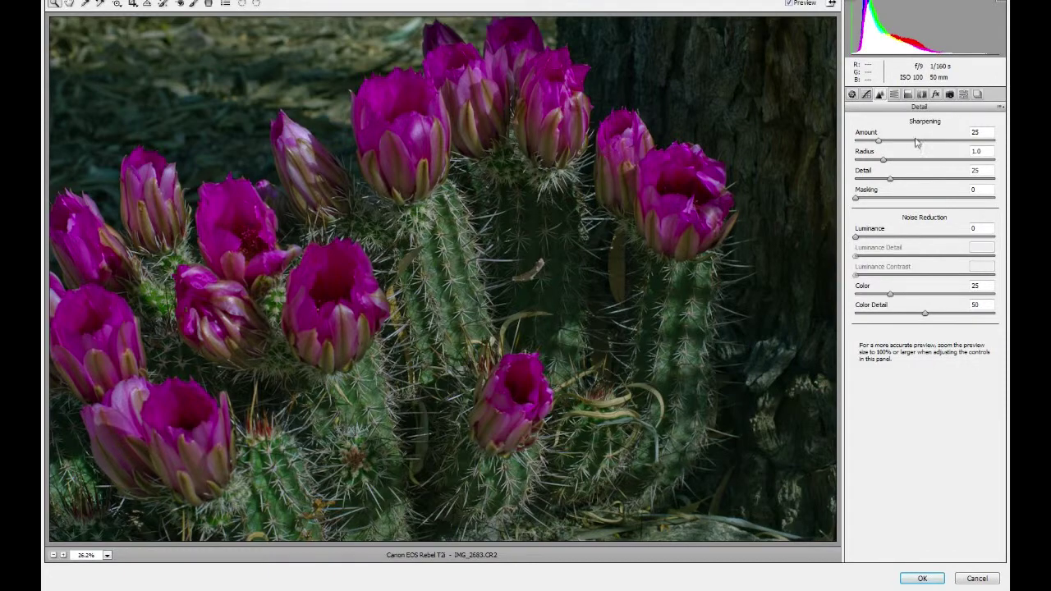
click(107, 556)
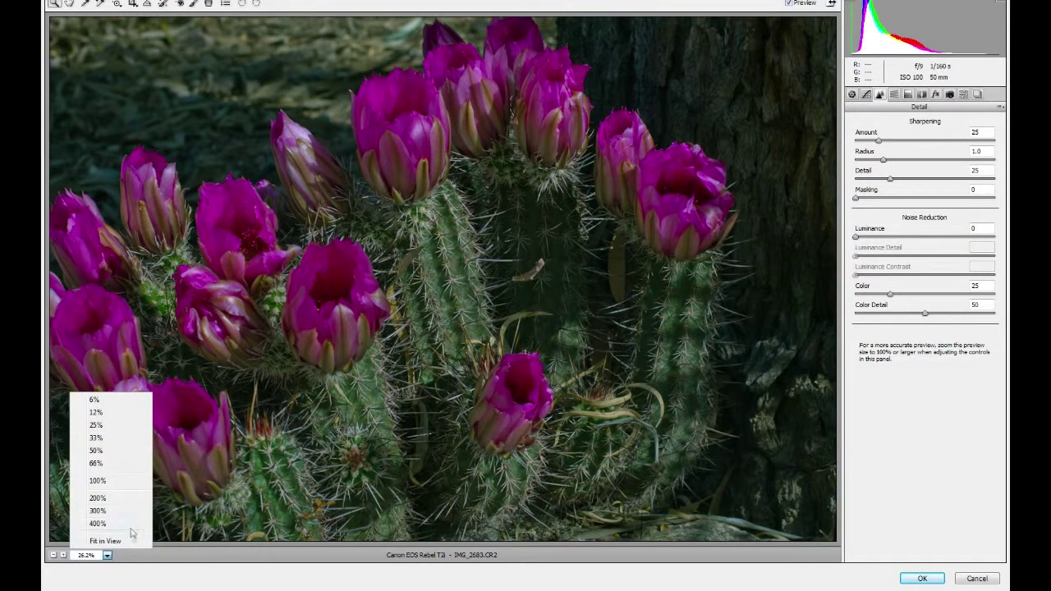
click(112, 482)
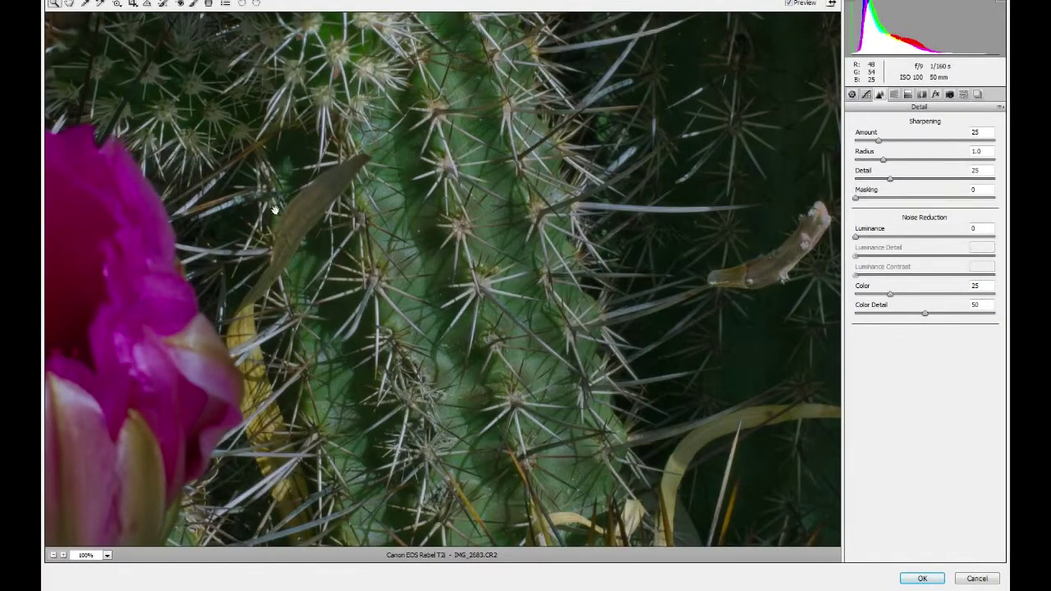
drag(275, 210, 585, 518)
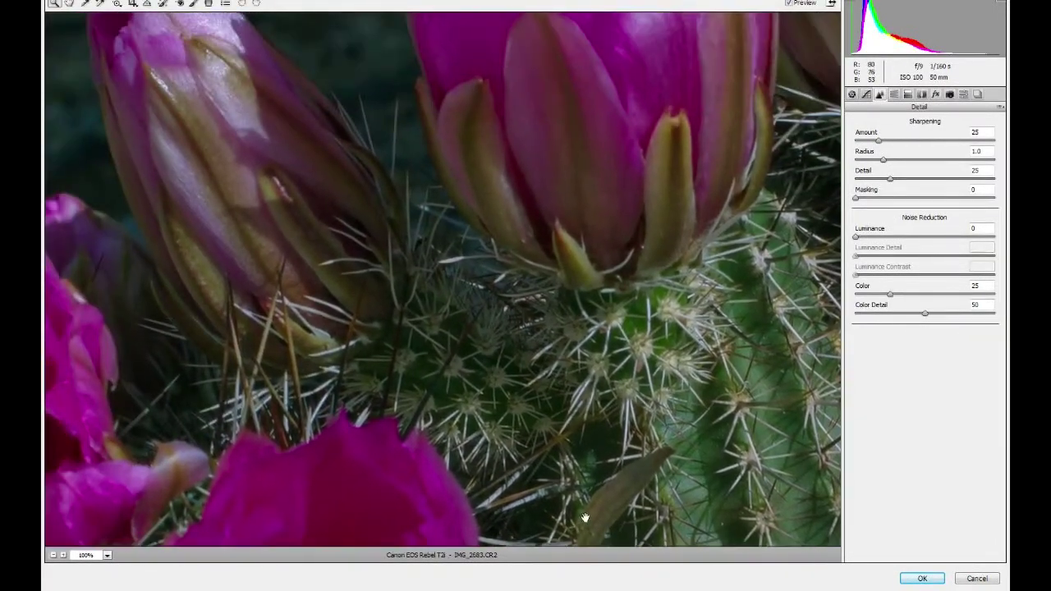
drag(471, 242, 493, 427)
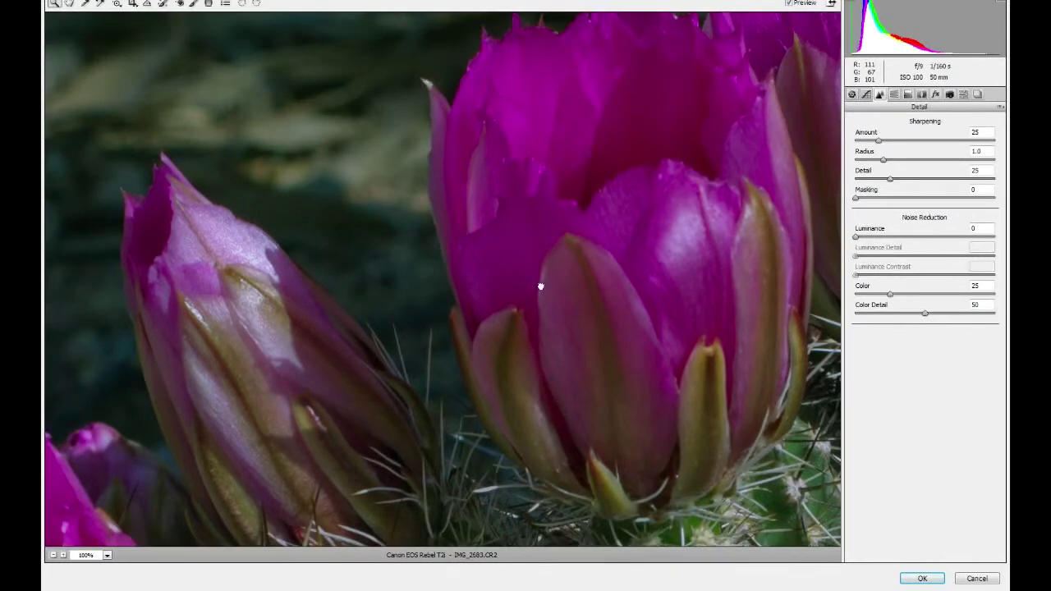
drag(540, 287, 438, 385)
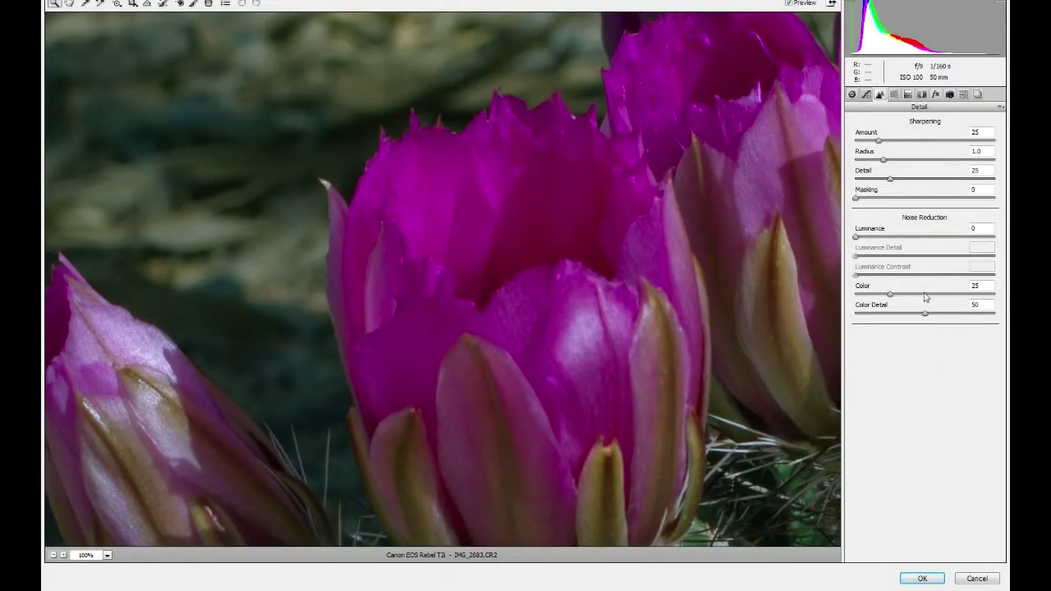
- Set luminance noise reduction 42, luminance contrast 39, colour 38, and moderate sharpening
drag(856, 238, 916, 251)
drag(857, 277, 908, 294)
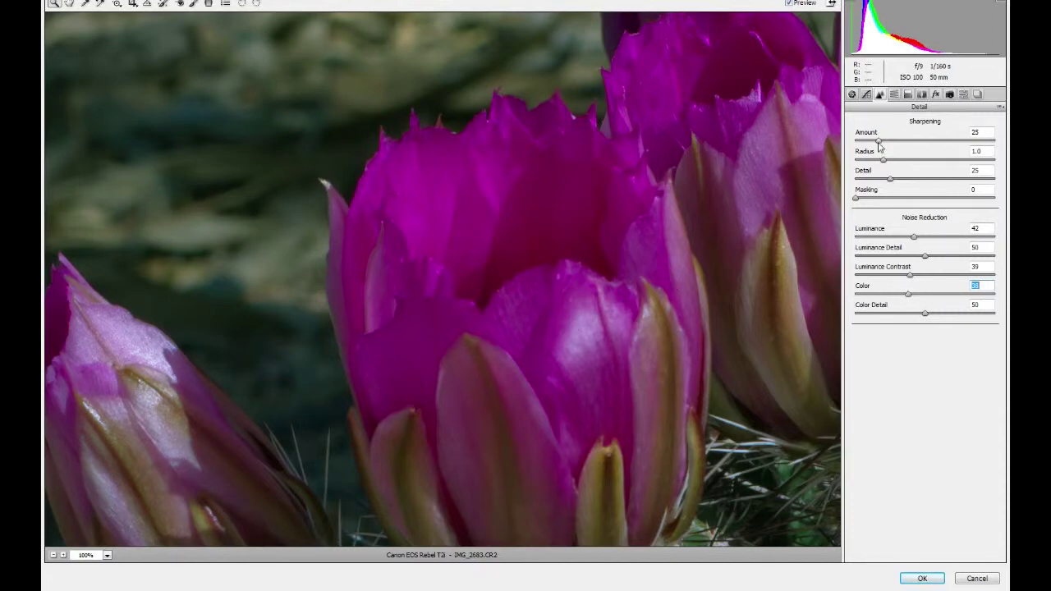
drag(879, 144, 981, 144)
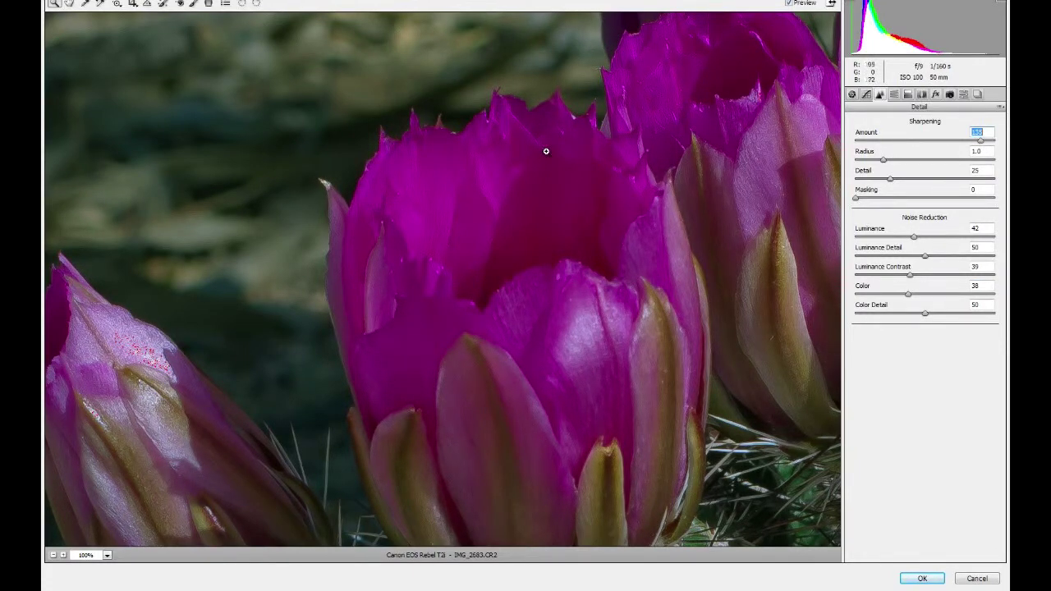
drag(979, 144, 877, 149)
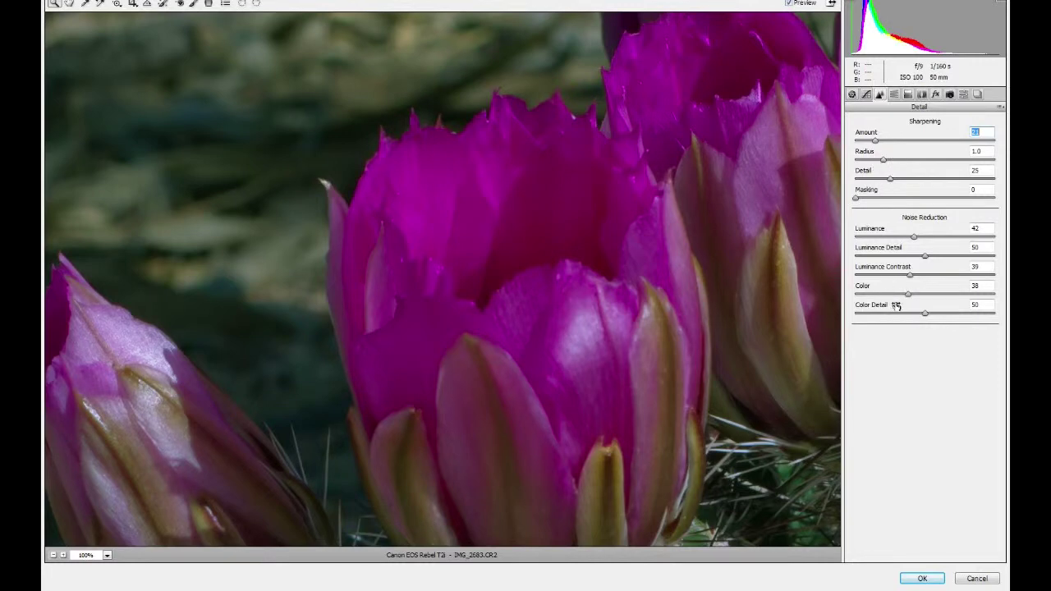
click(853, 95)
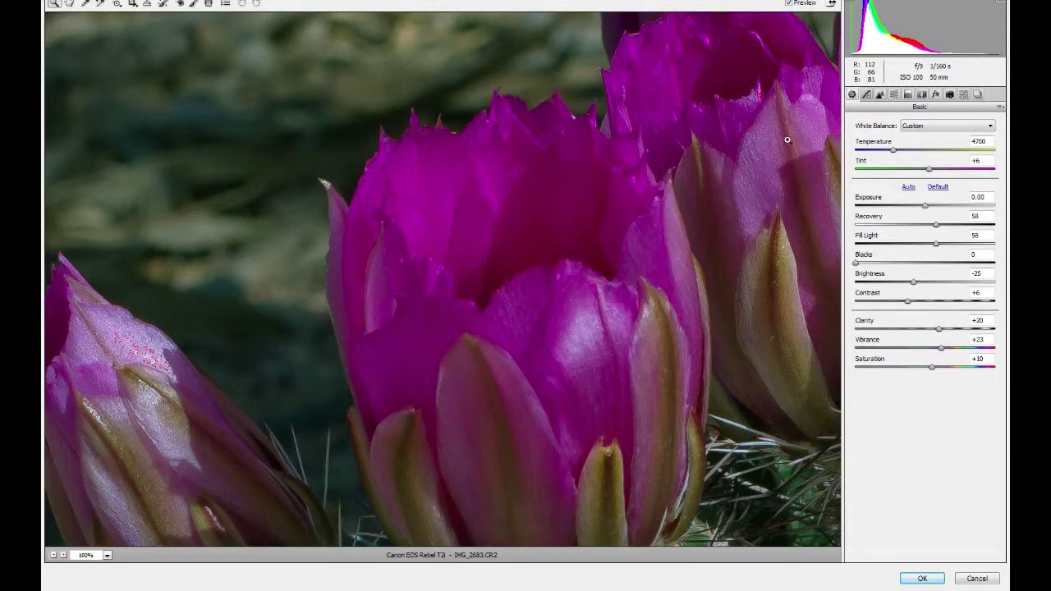
- In the Detail tab, set Sharpening Amount to 31 and raise Masking
click(879, 94)
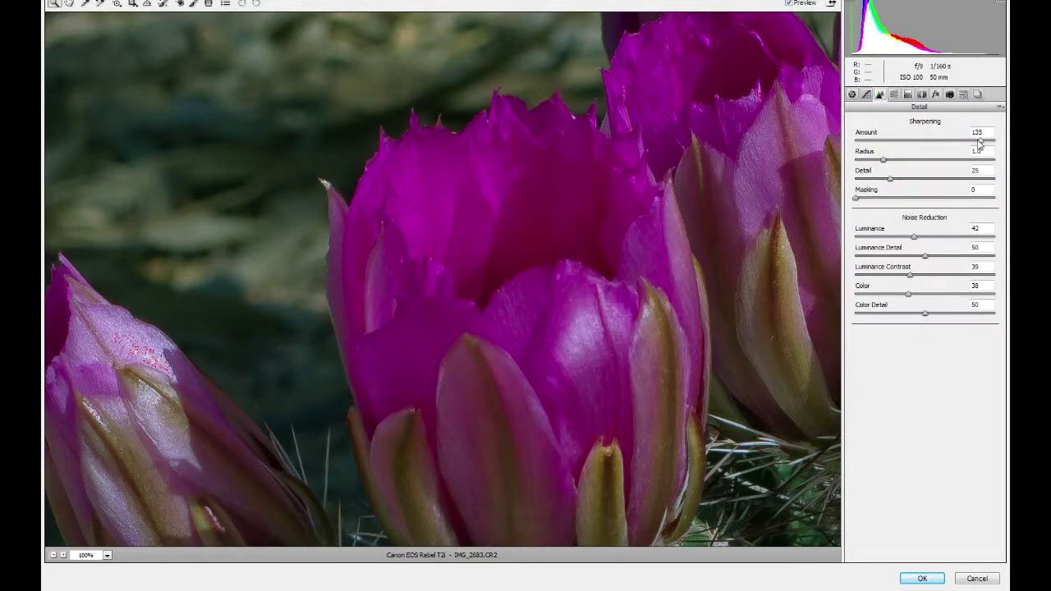
drag(979, 141, 855, 154)
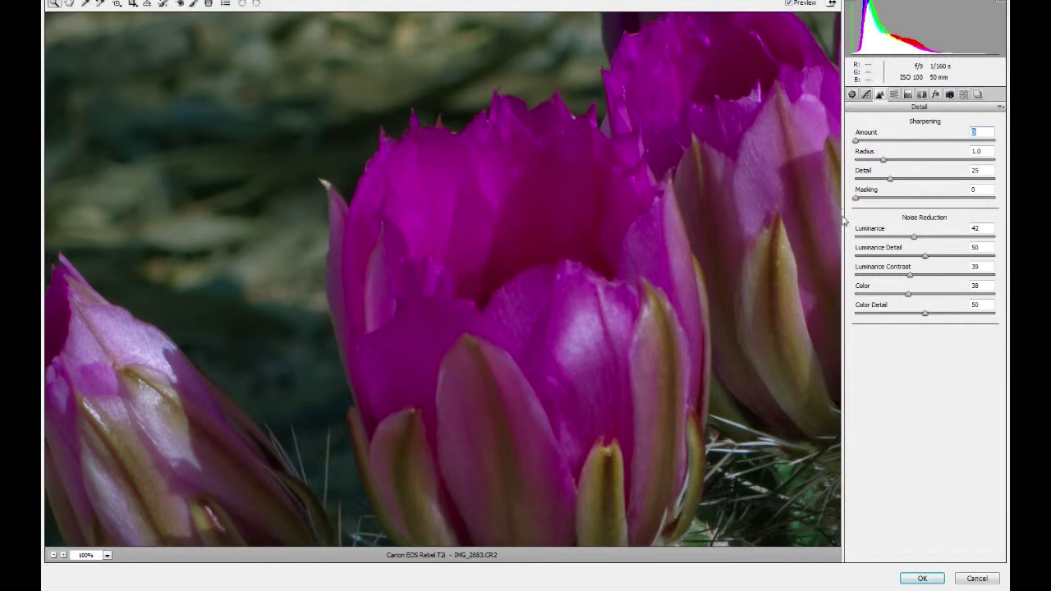
drag(859, 142, 879, 141)
drag(856, 199, 895, 200)
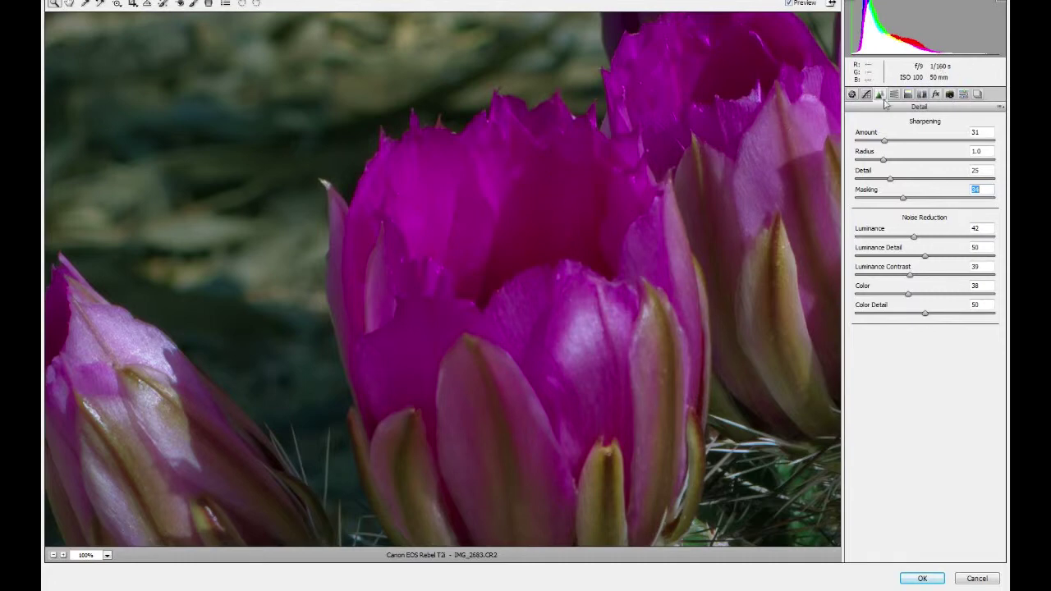
- In Effects, leave grain at zero and keep Highlight Priority as the vignetting style
click(936, 95)
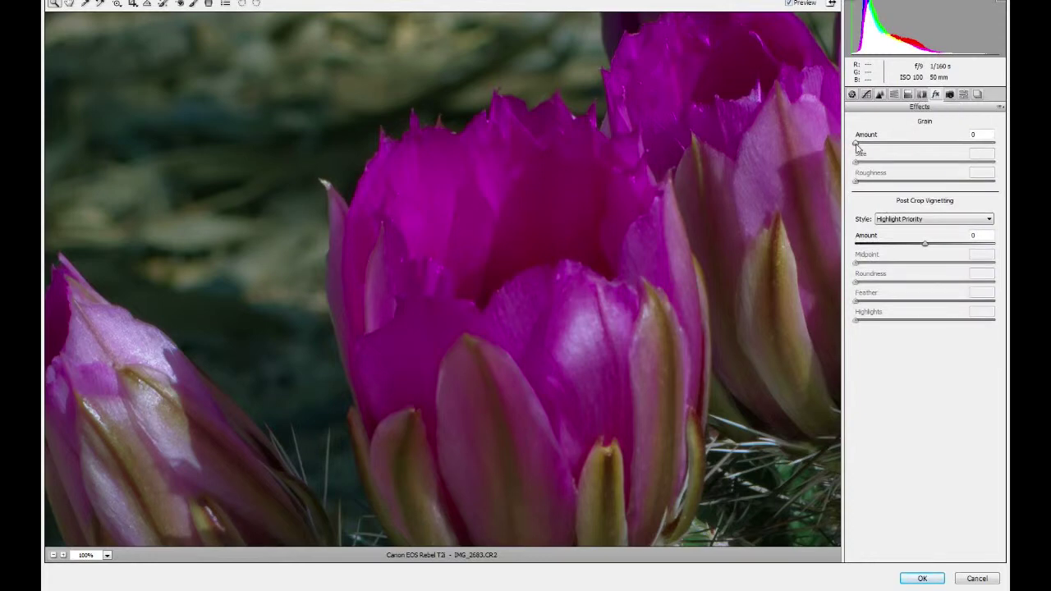
mouse_move(857, 144)
mouse_down()
mouse_move(931, 147)
mouse_move(845, 155)
mouse_up()
click(989, 220)
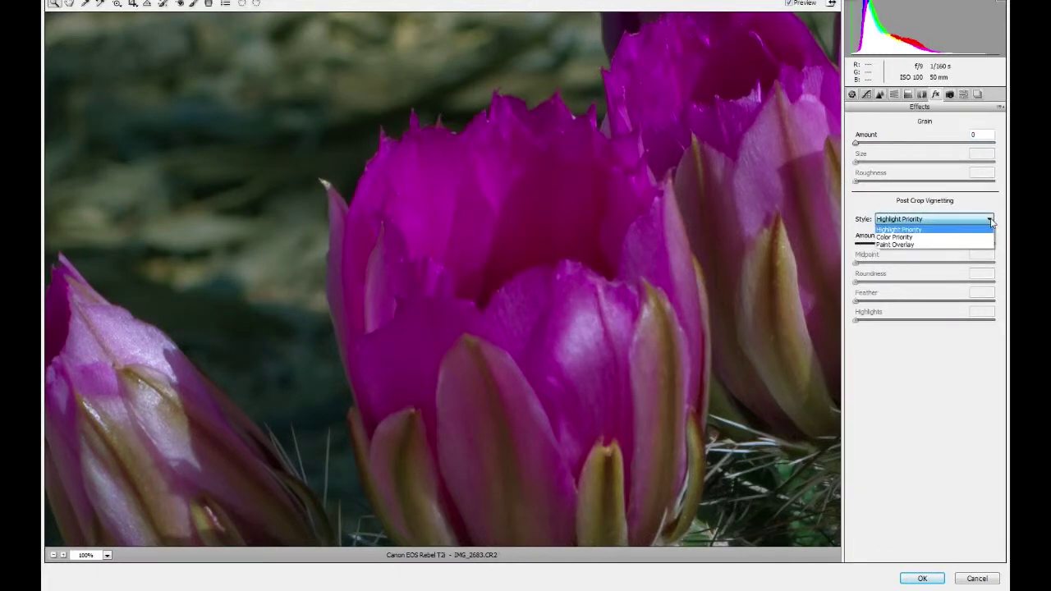
click(990, 221)
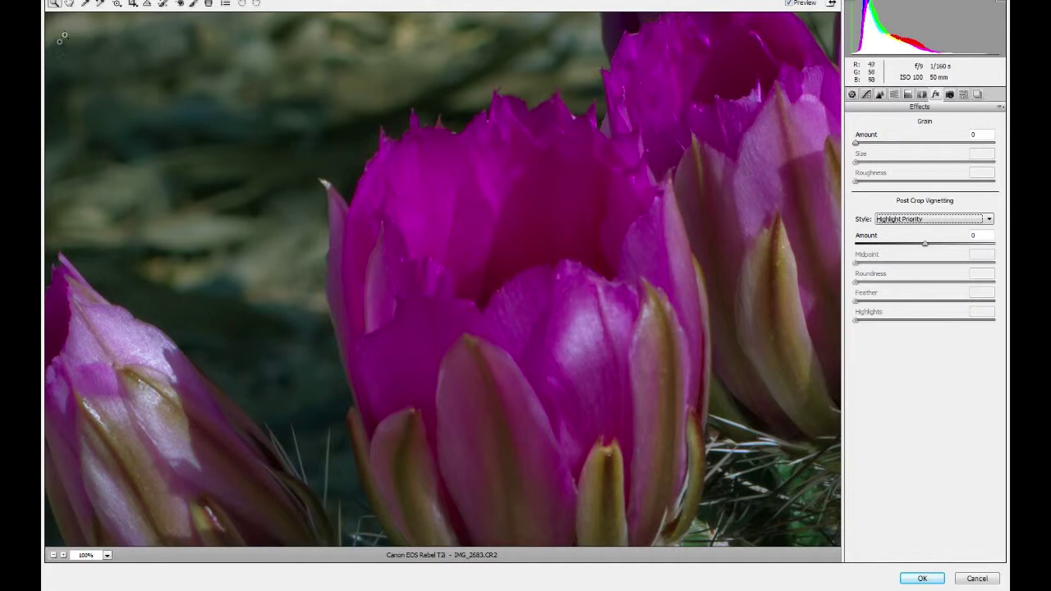
- Review Camera Calibration, Presets, Snapshots and Split Toning, ending on Lens Corrections
click(949, 94)
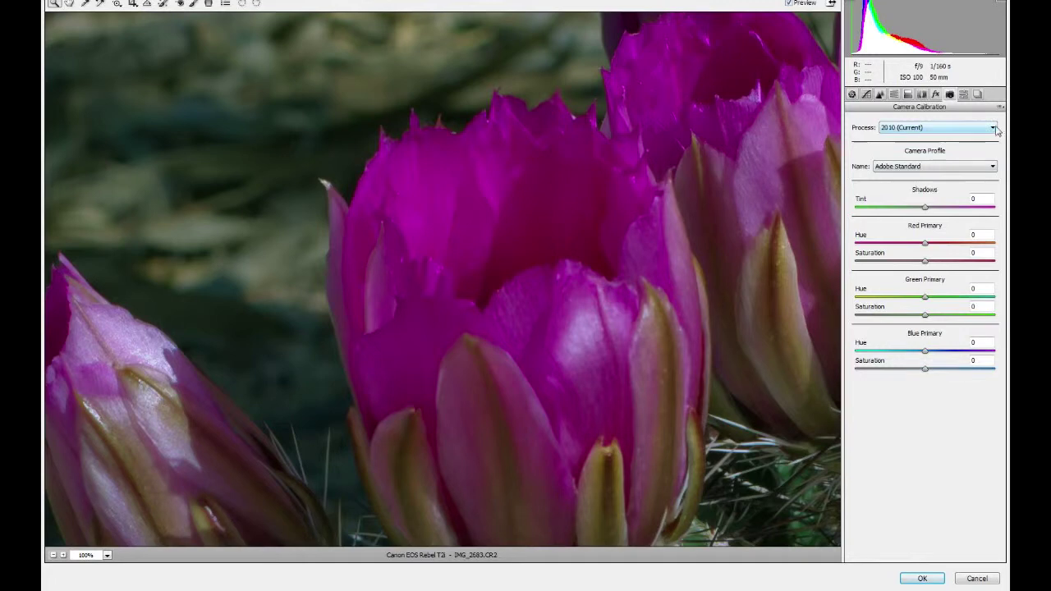
click(964, 94)
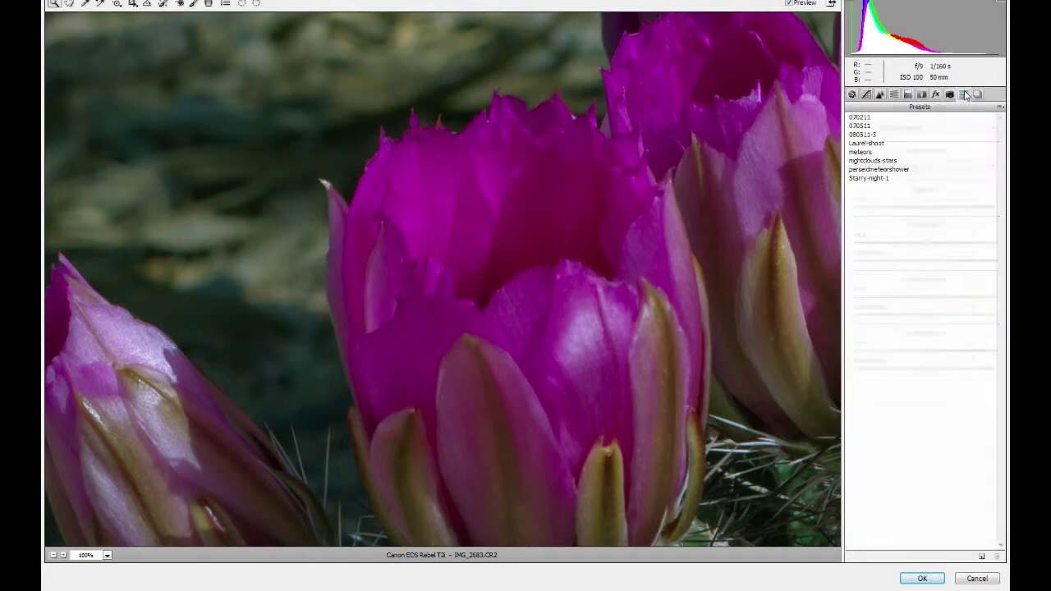
click(980, 95)
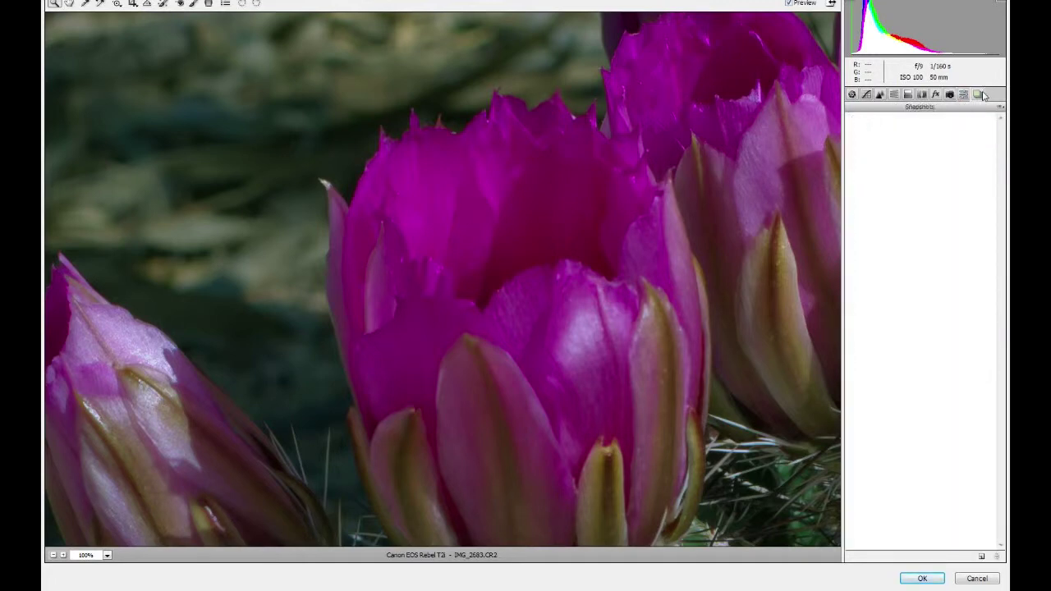
click(907, 95)
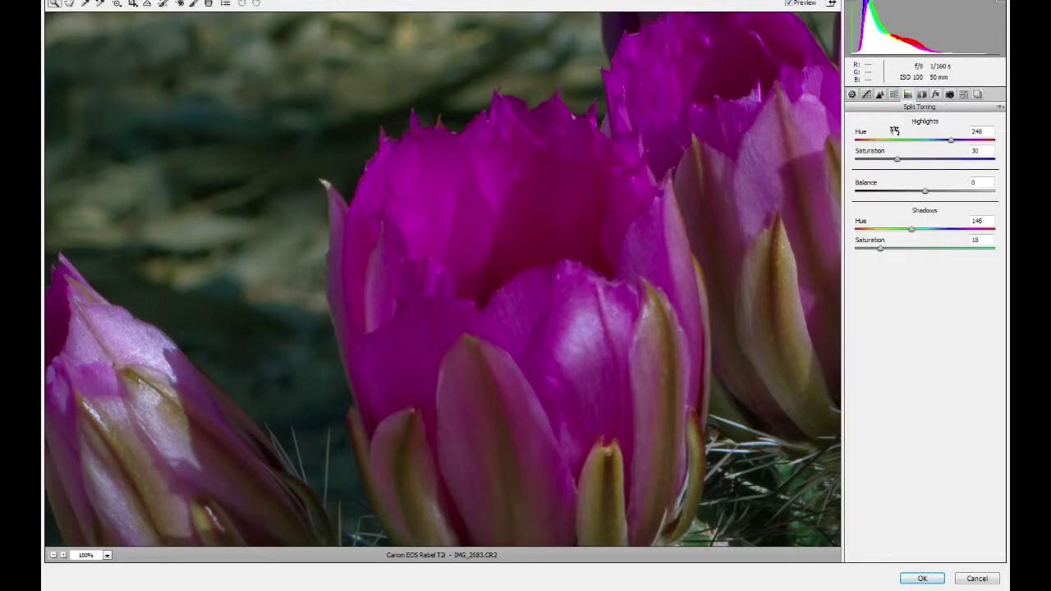
click(921, 95)
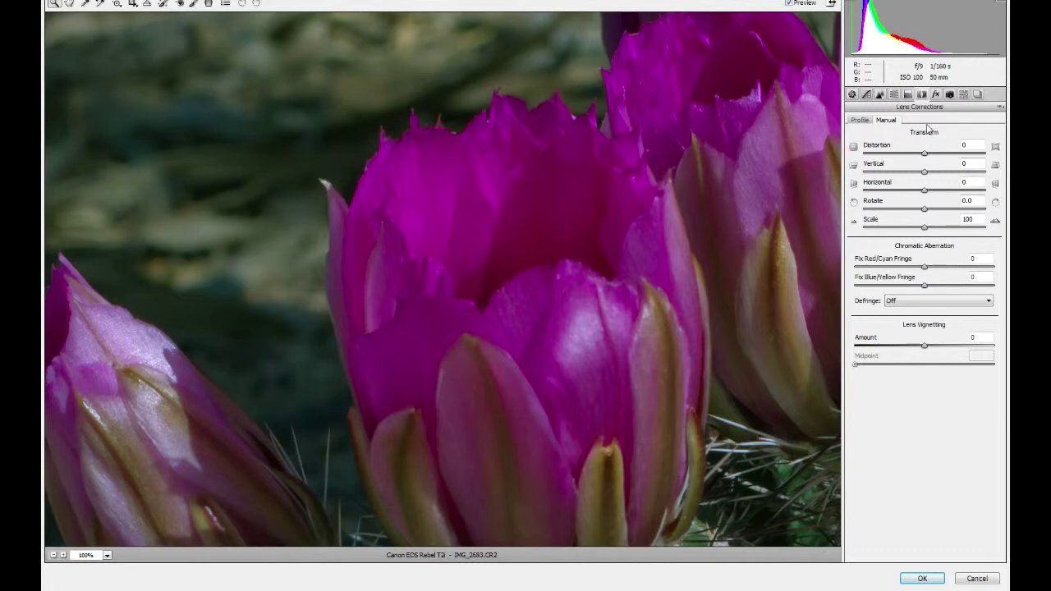
- Enable lens profile corrections using the Canon EF 50mm f/1.4 USM profile, fitting the preview
click(862, 120)
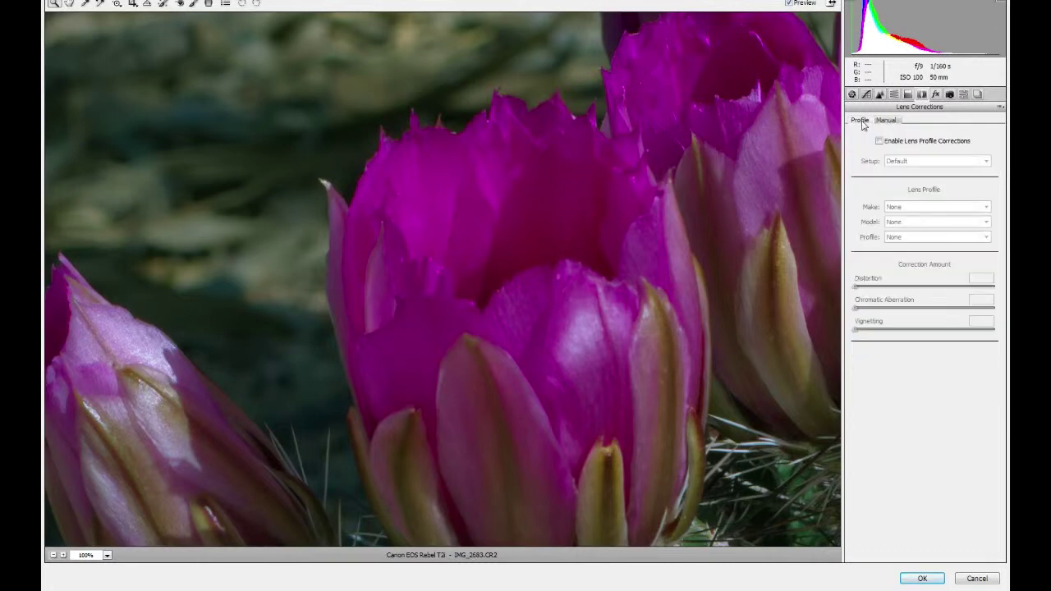
click(879, 143)
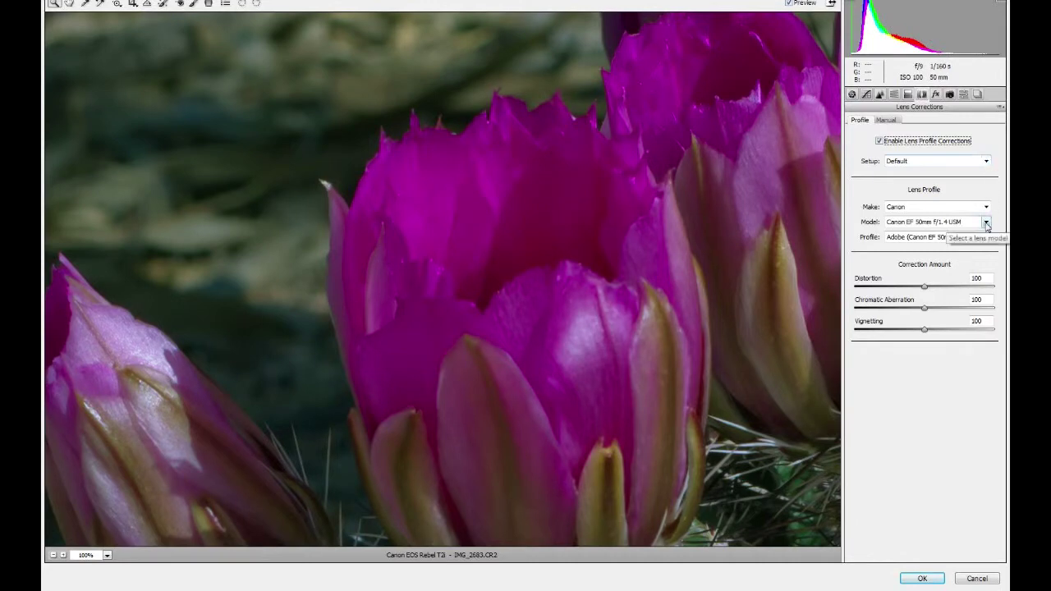
click(986, 222)
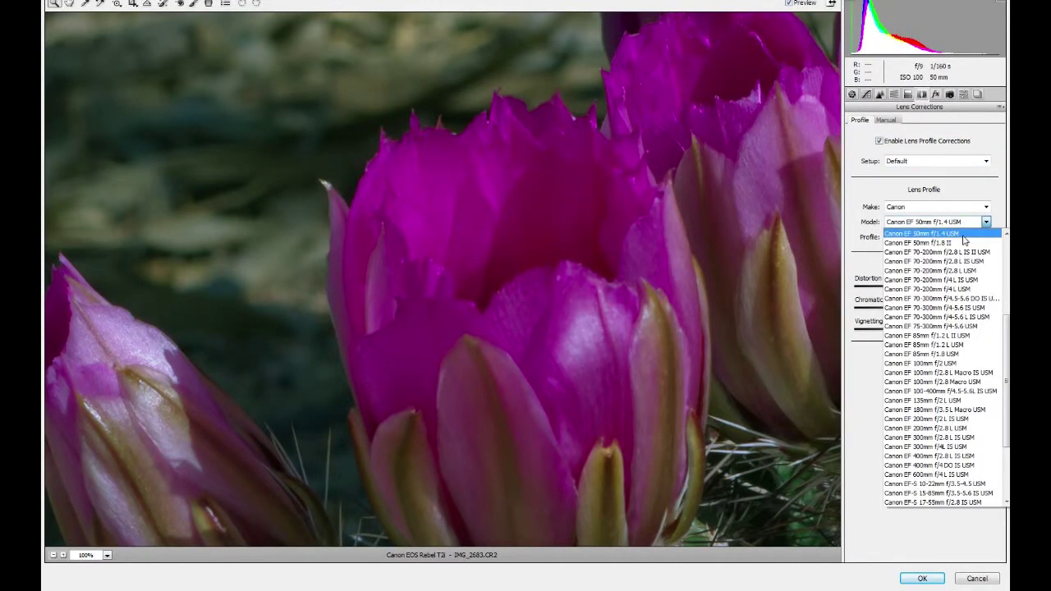
click(963, 235)
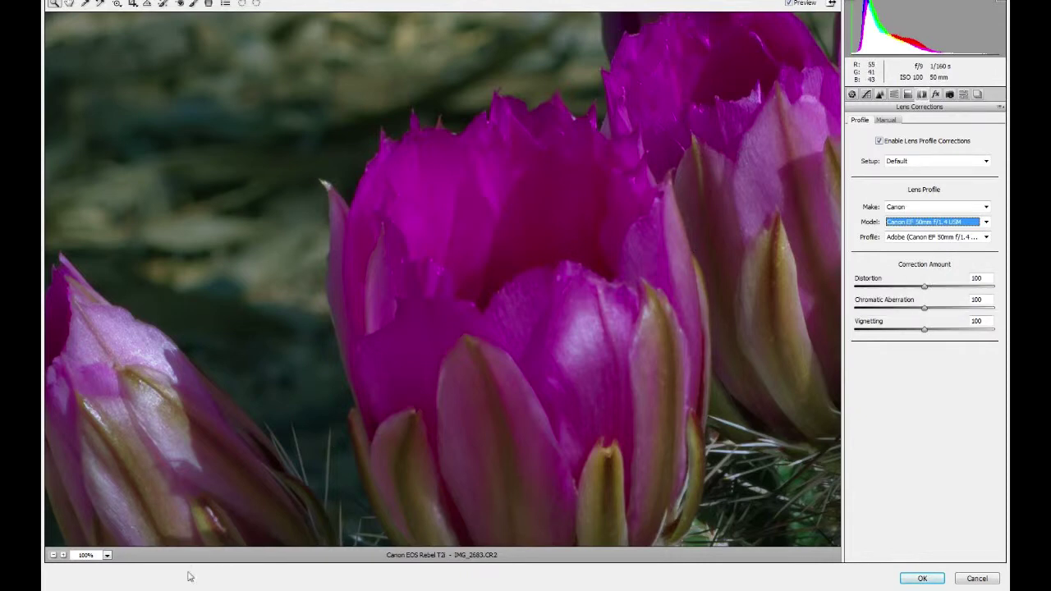
click(107, 555)
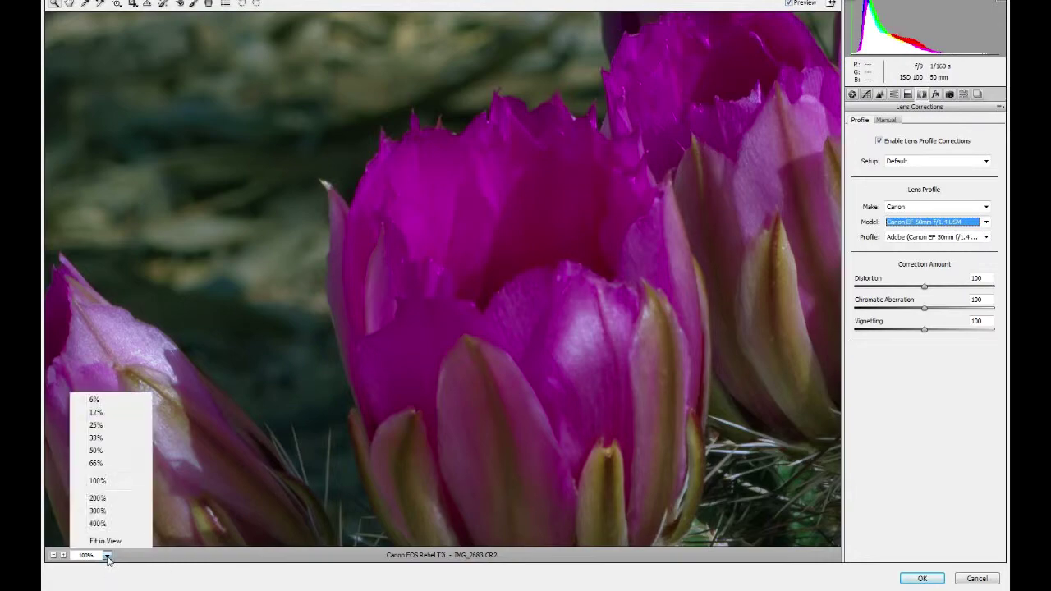
click(105, 541)
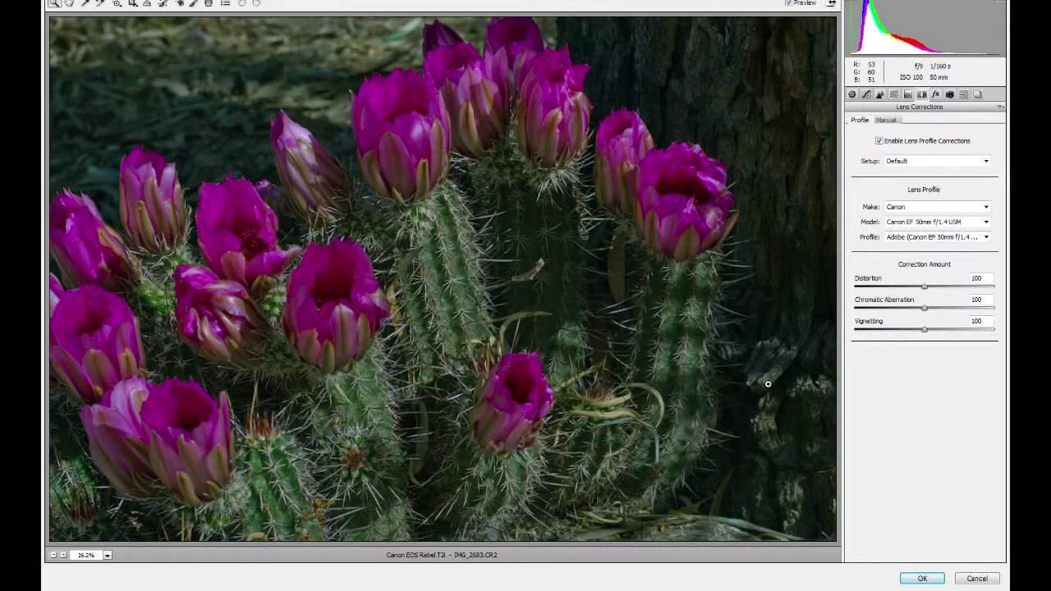
- Confirm Canon and EF 50mm f/1.4 USM, then accept to import IMG_[2683-3064].CR2
click(985, 208)
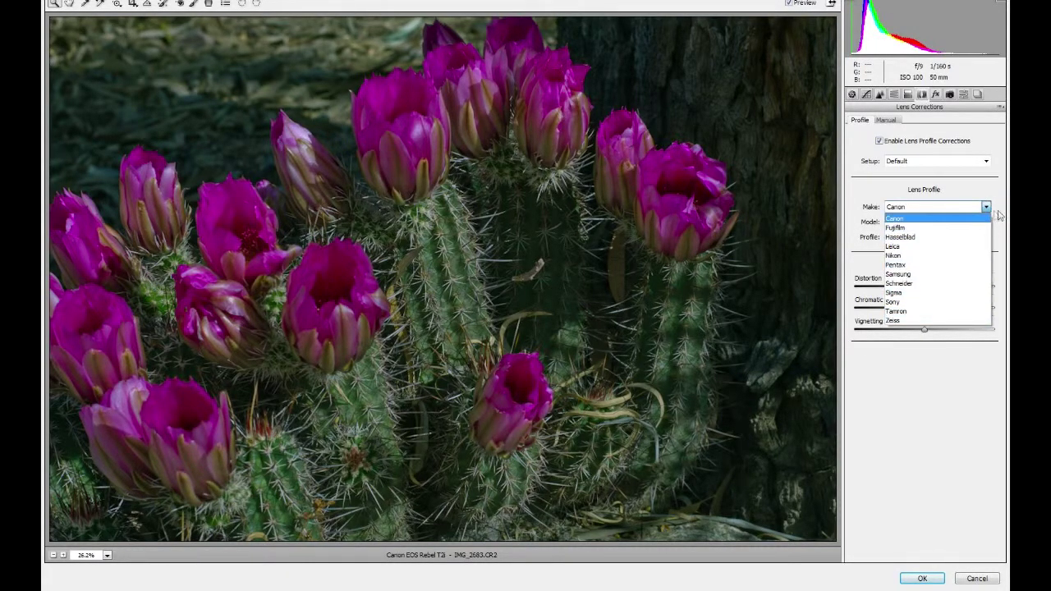
click(988, 207)
click(986, 222)
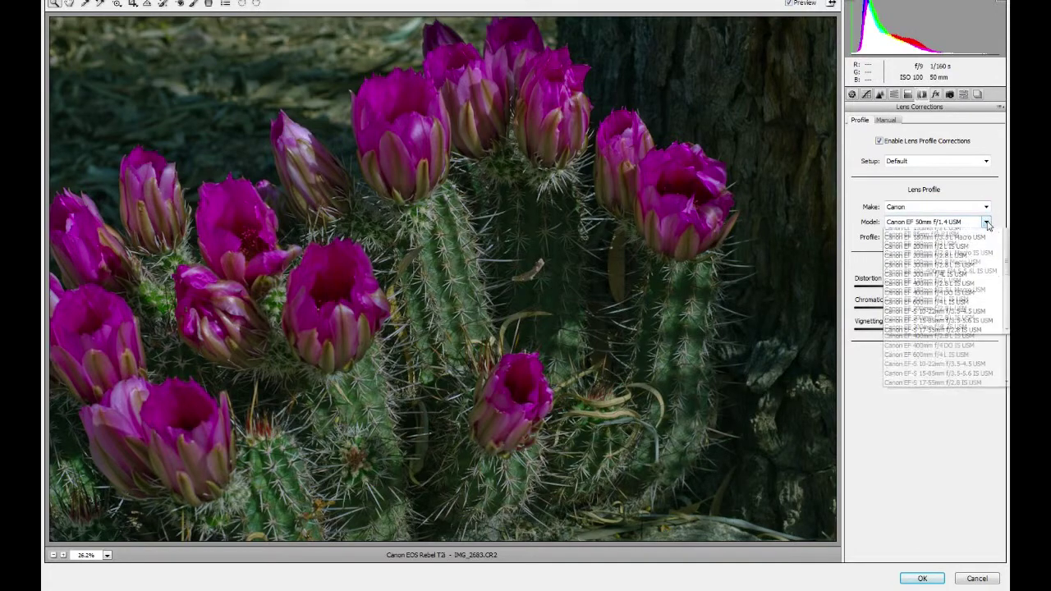
click(988, 223)
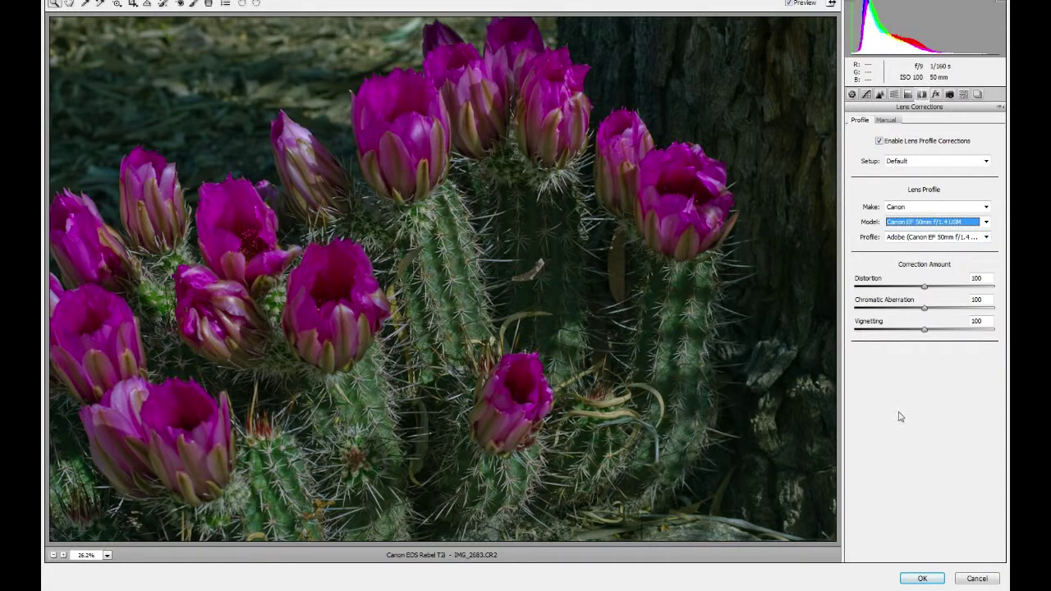
click(856, 97)
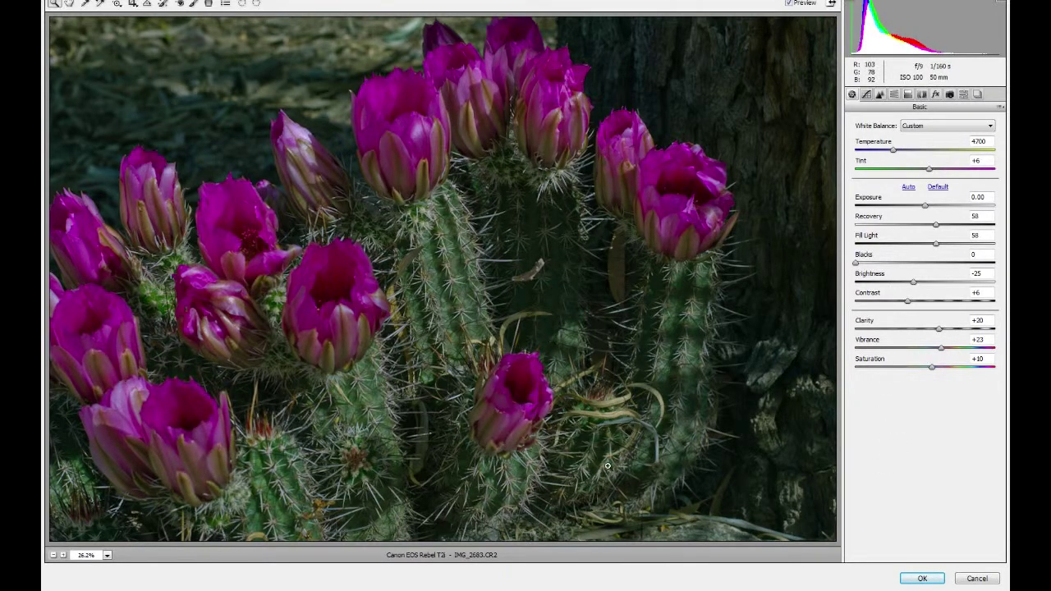
click(920, 578)
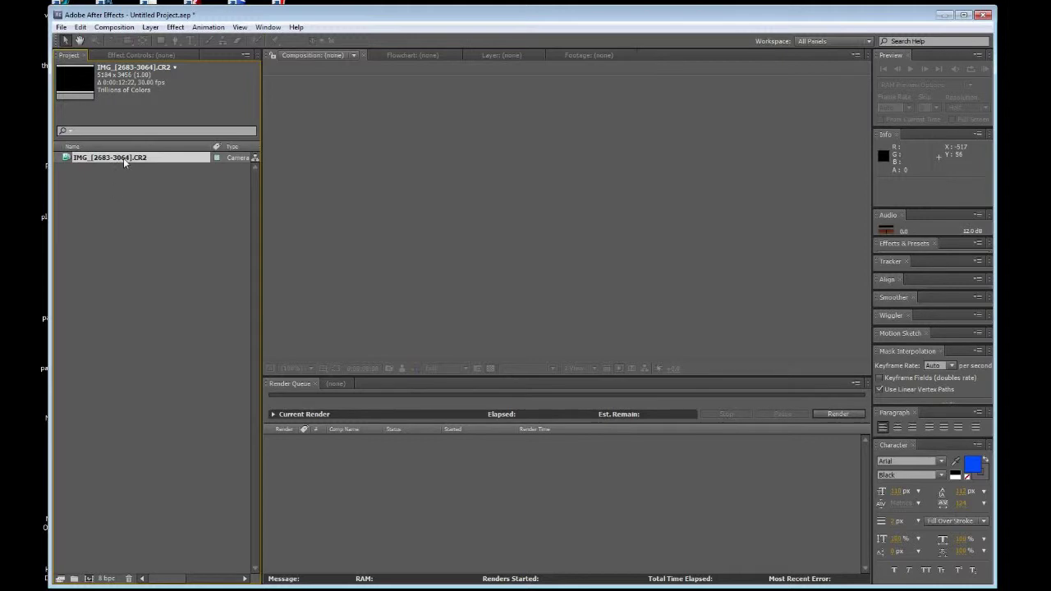
- Rename the imported CR2 footage item to 'Hedgehog-cactus-RAW-29.97'
key(Return)
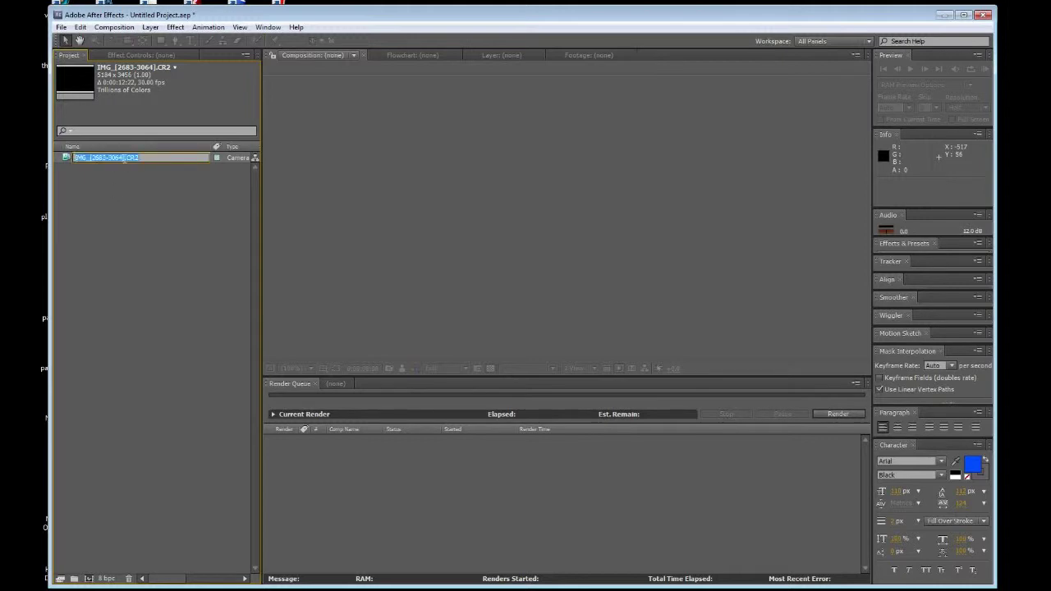
text(Hedgehog-cactus-R)
text(AW-29.97)
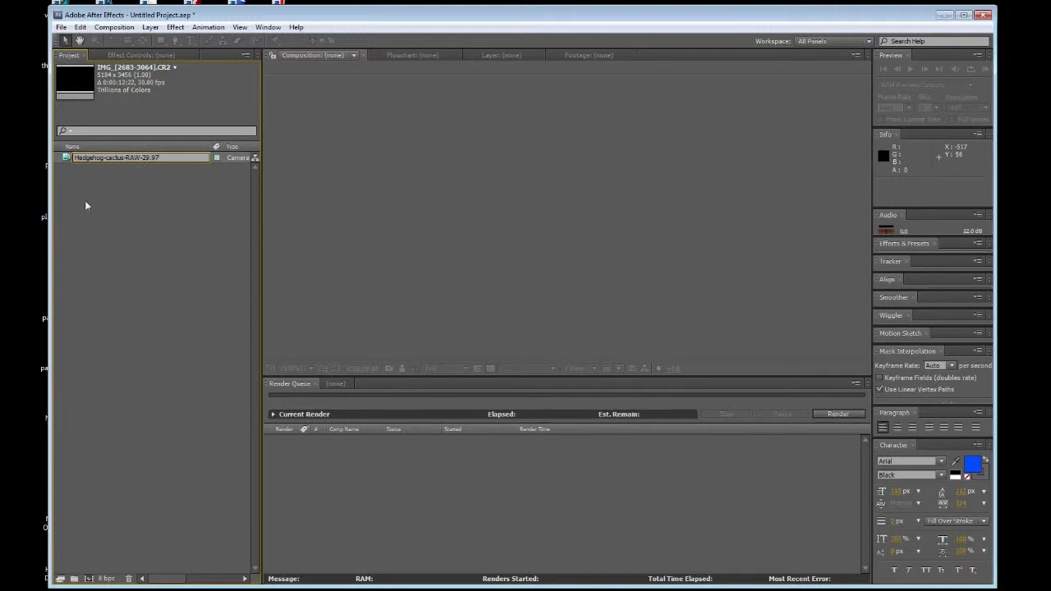
click(121, 204)
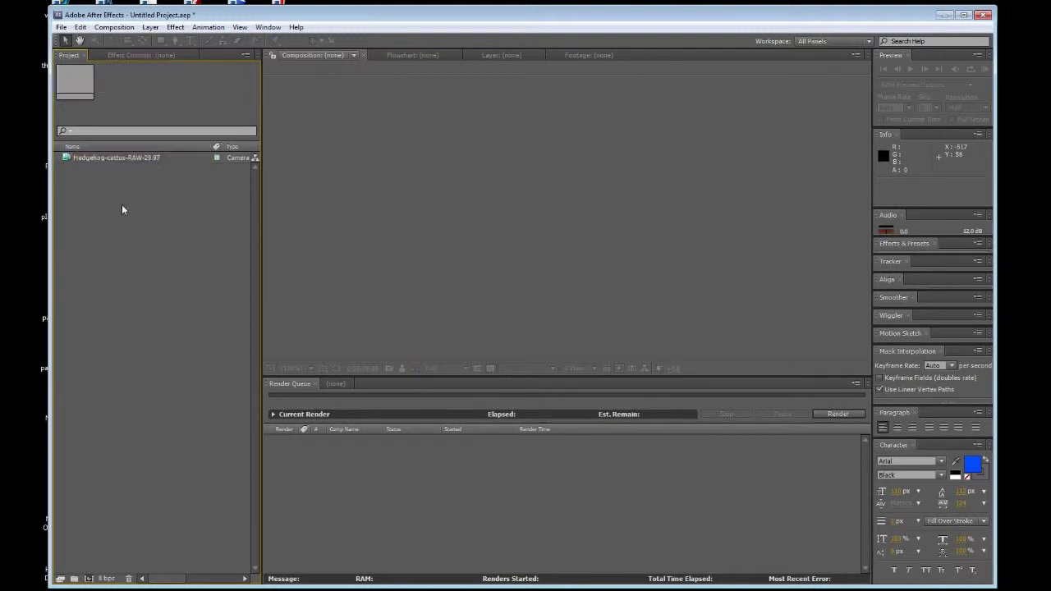
click(155, 157)
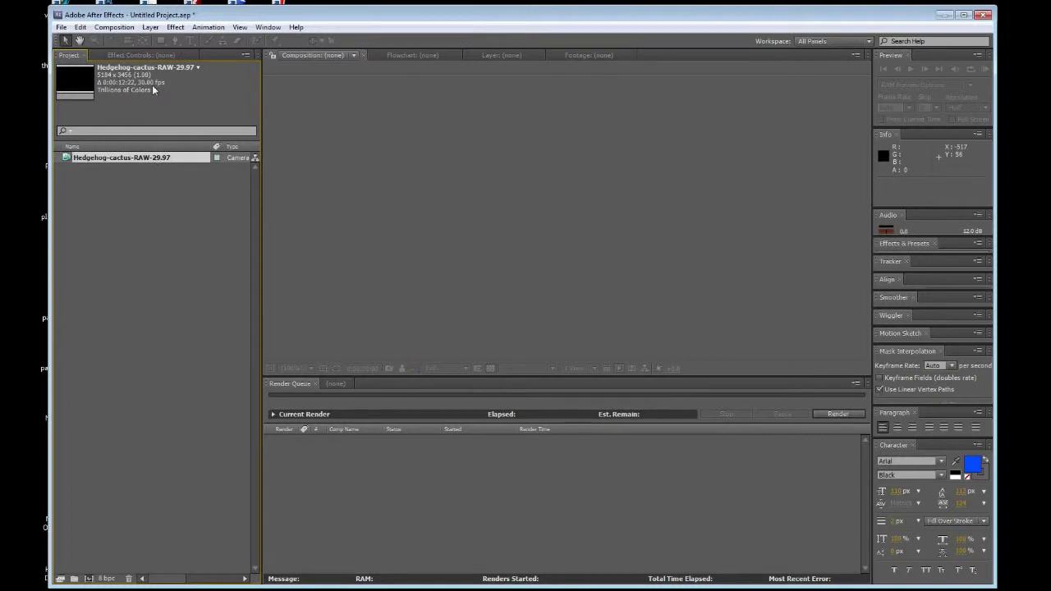
- Interpret the footage at an assumed 29.97 fps, then build a composition from it
right_click(142, 159)
mouse_move(176, 201)
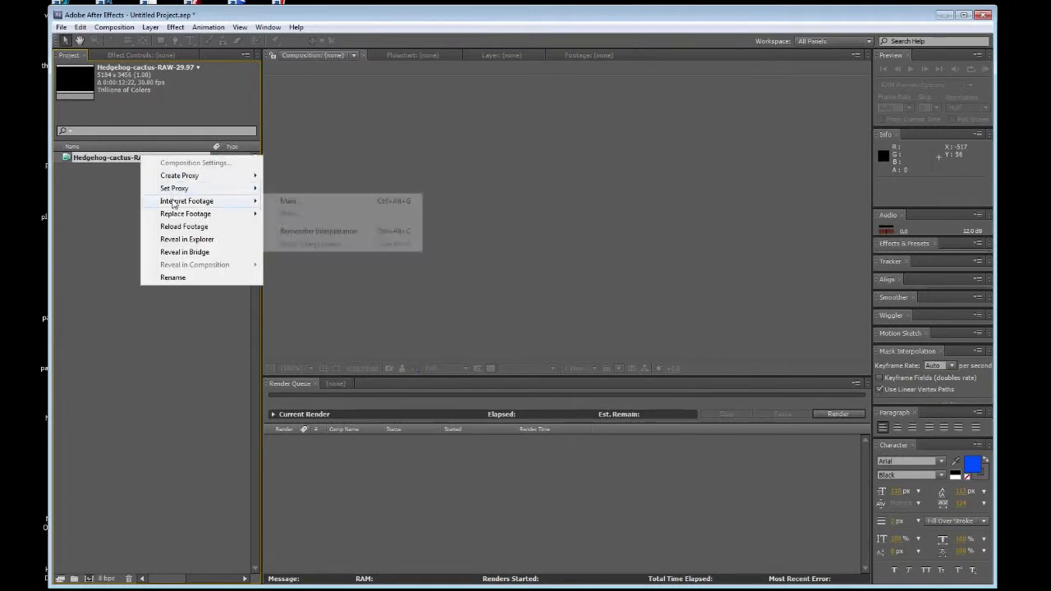
click(287, 201)
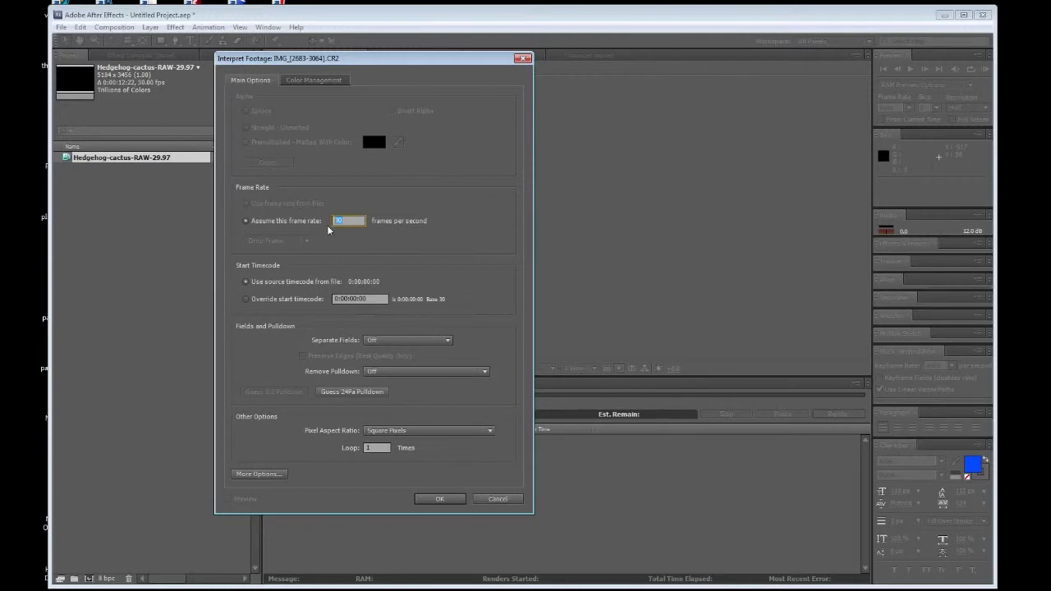
text(29.97)
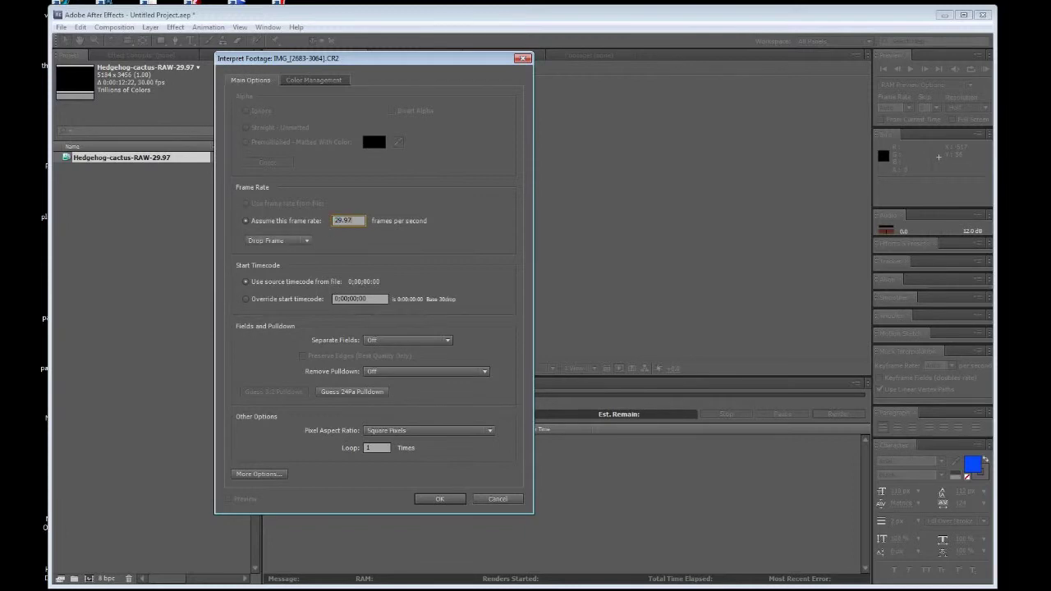
click(444, 500)
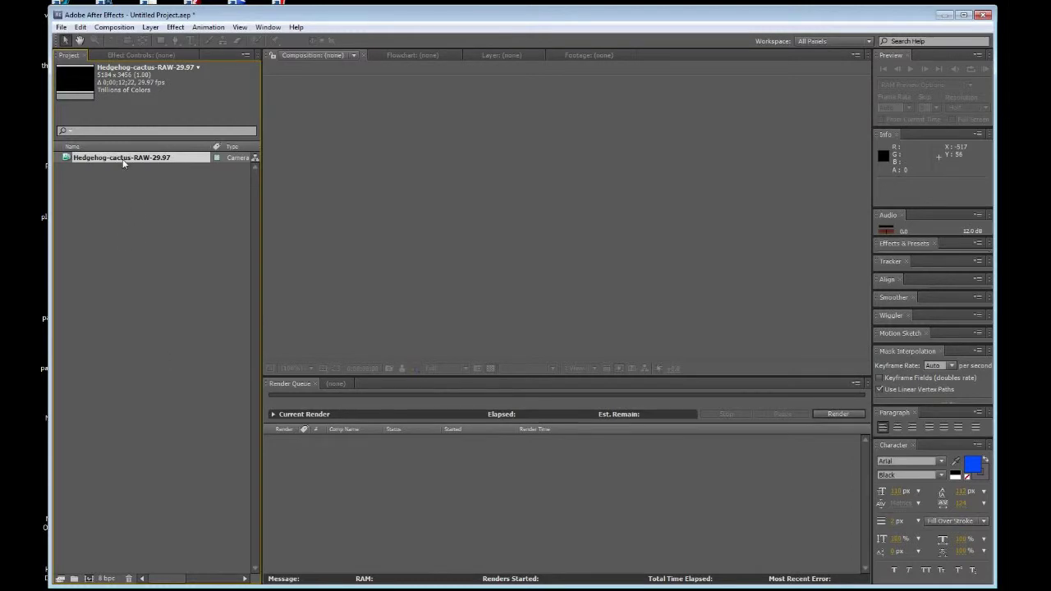
drag(123, 163, 89, 579)
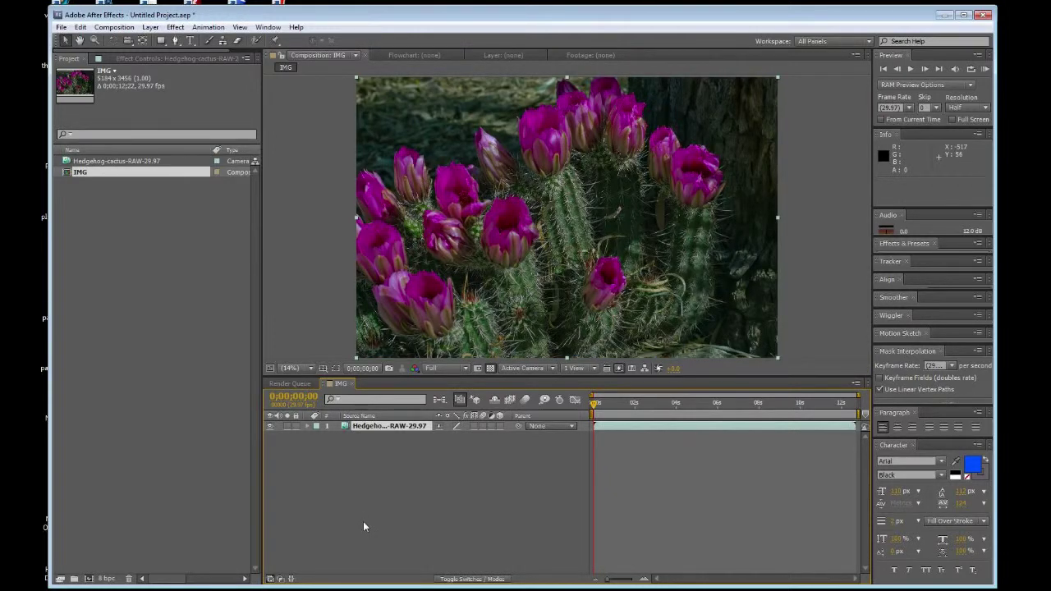
- Scrub the IMG composition between its first frame and its 0;00;12;22 end, then select it
click(858, 413)
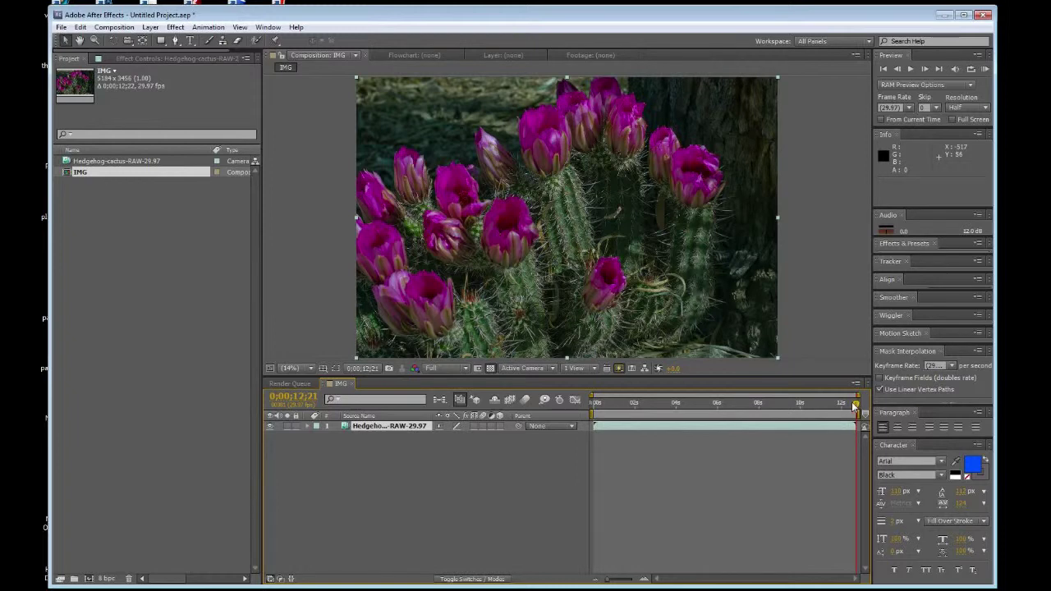
drag(856, 406, 852, 406)
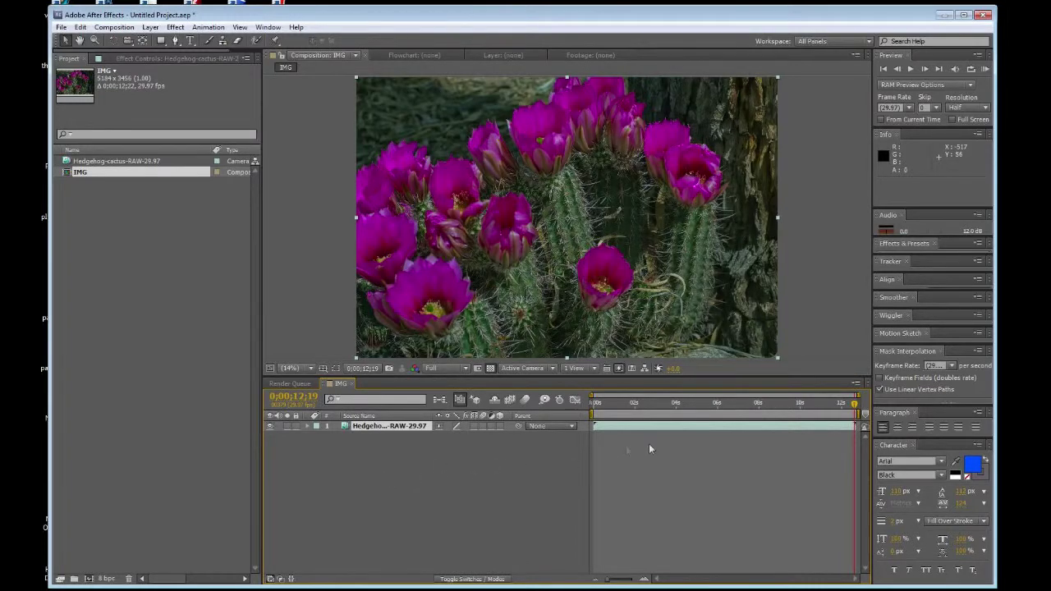
click(593, 403)
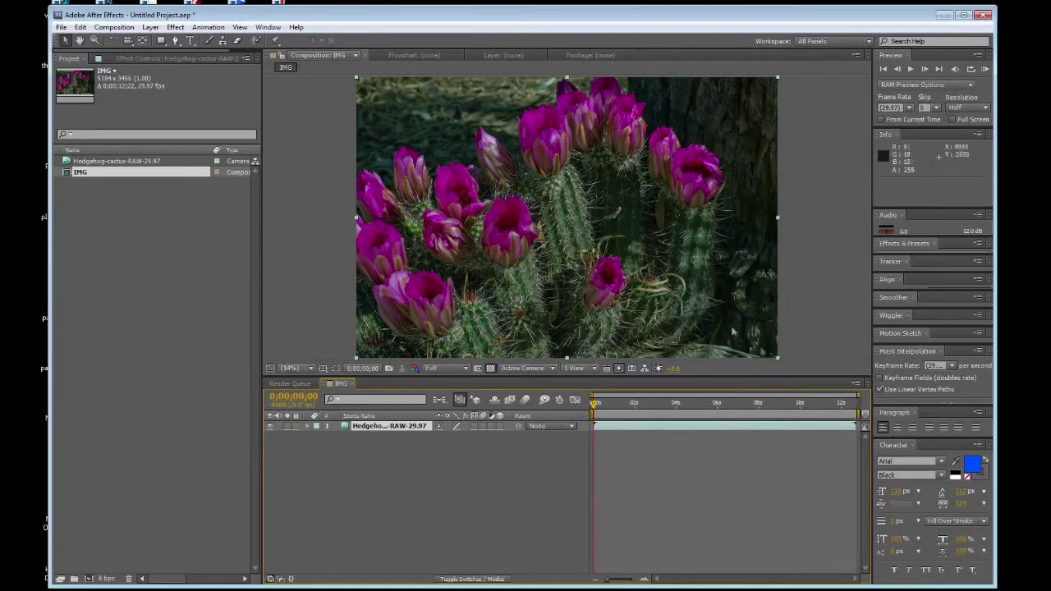
click(857, 403)
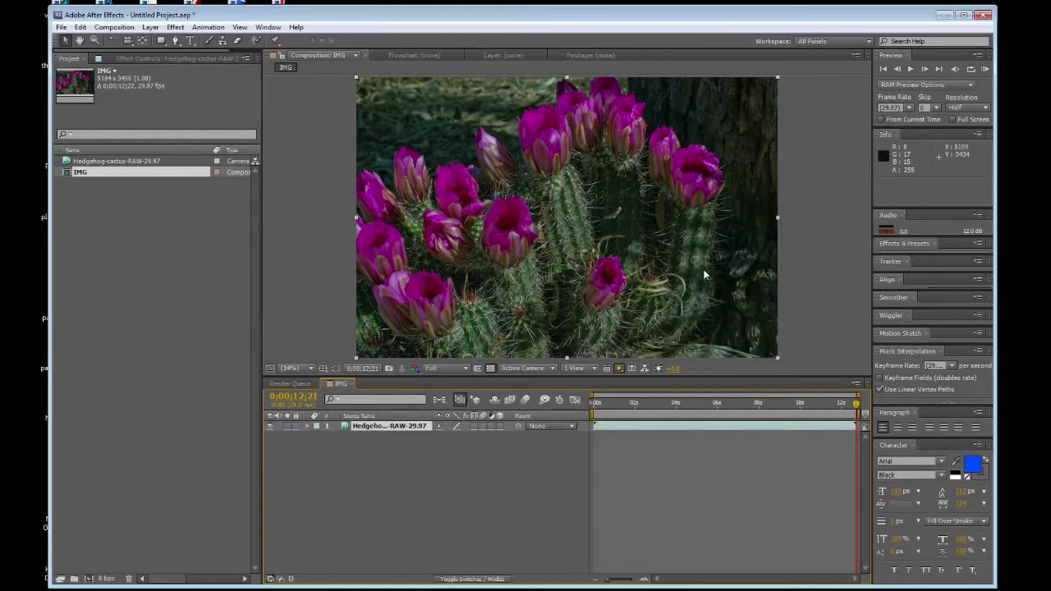
click(595, 404)
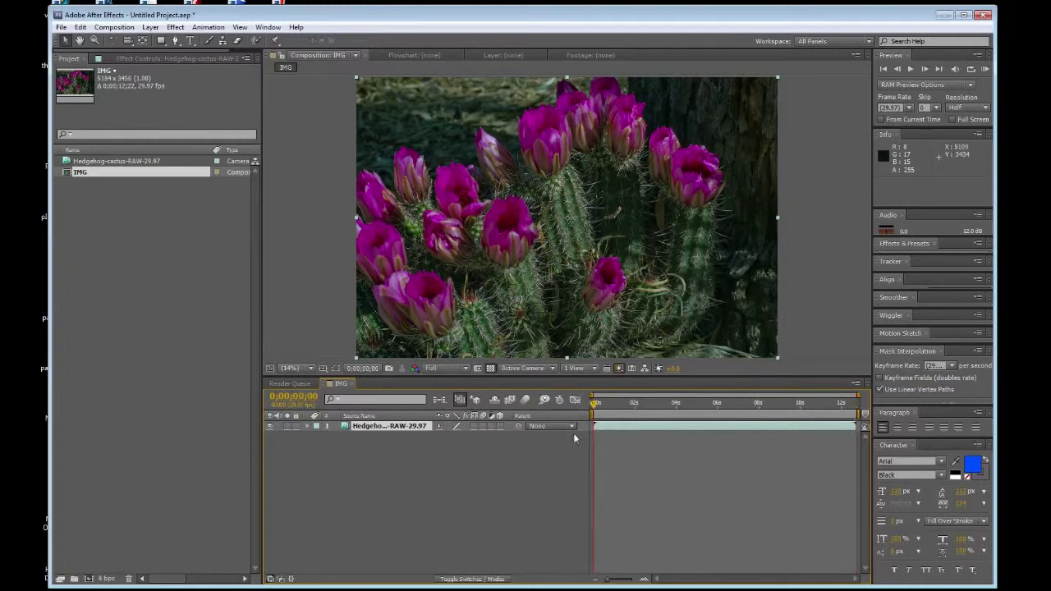
click(98, 173)
- Rename the IMG composition to Hedgehog-HD30p
key(Return)
text(Hed)
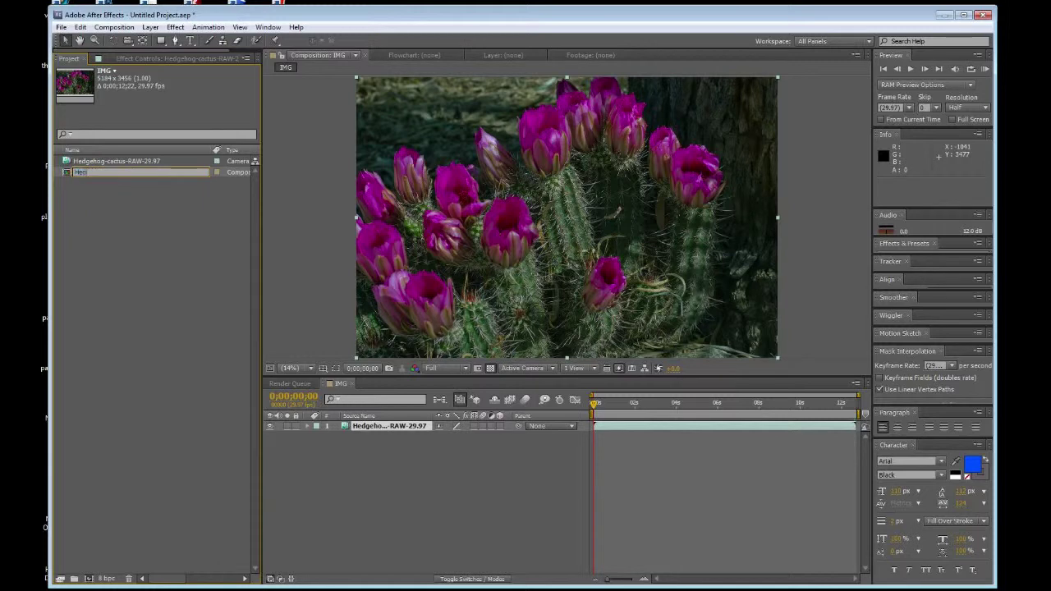
text(gehog-HD30p)
key(Return)
- Resize the composition to 1920×1080 with the HDTV 1080 29.97 preset in Composition Settings
right_click(100, 177)
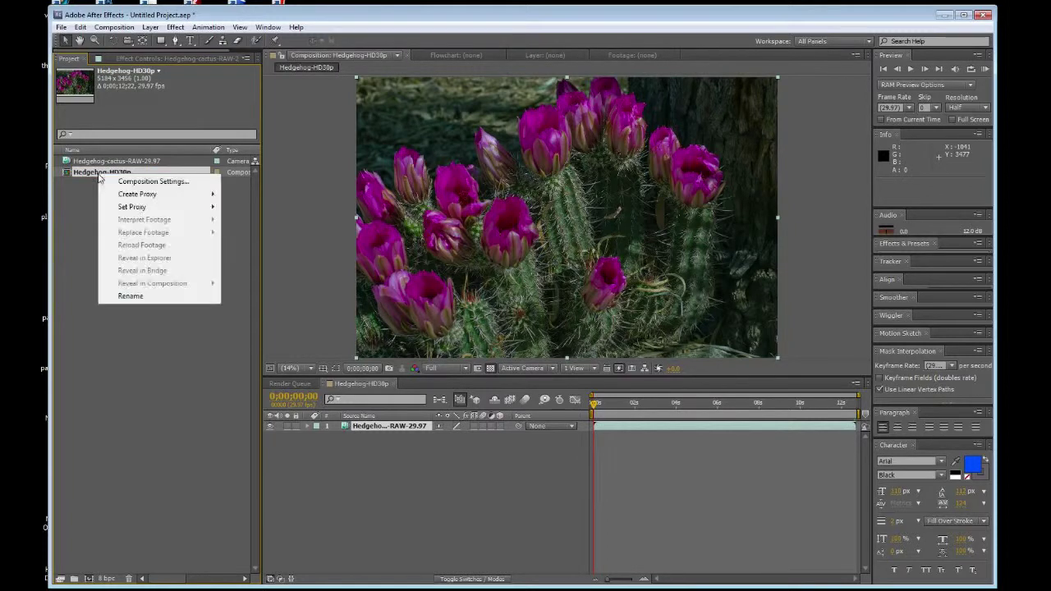
click(123, 184)
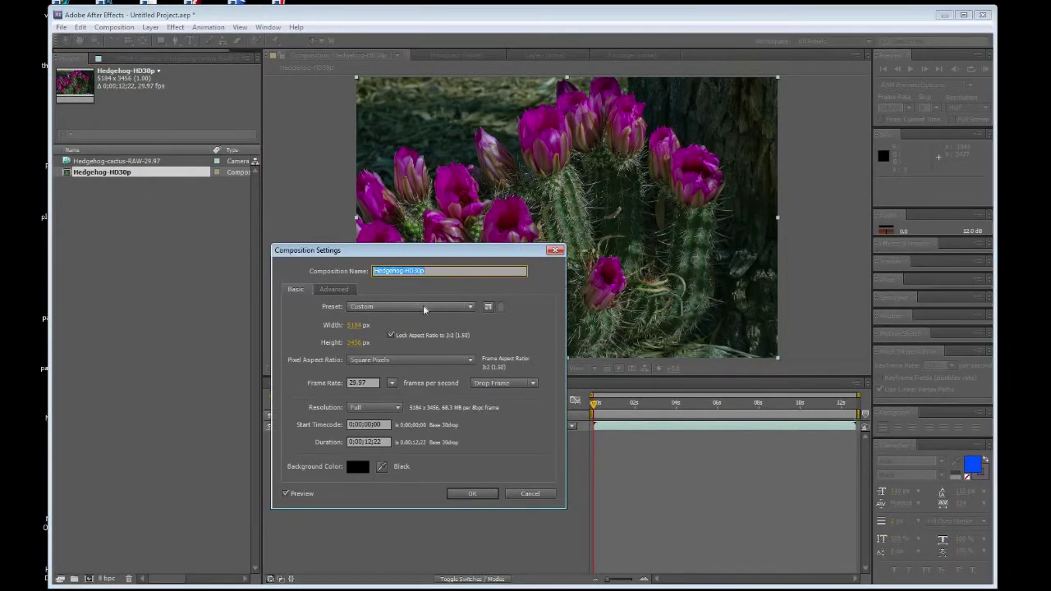
click(469, 306)
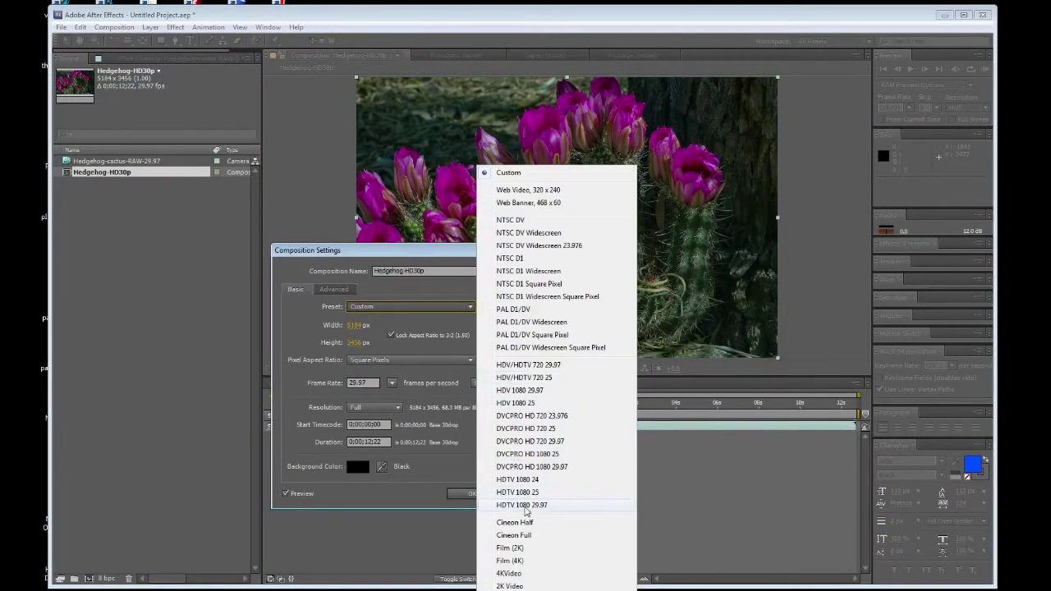
click(524, 505)
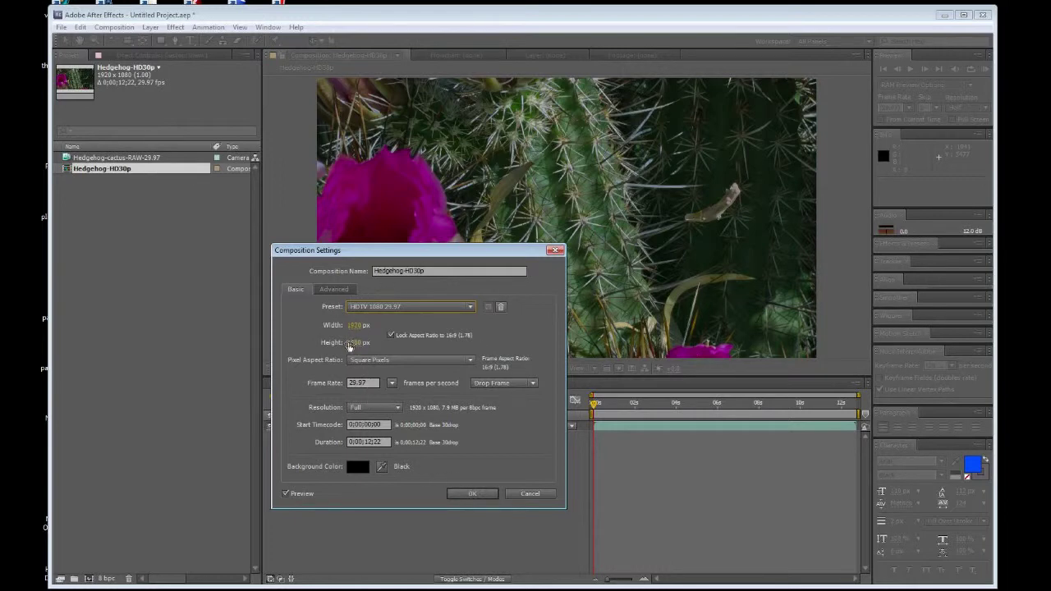
click(475, 493)
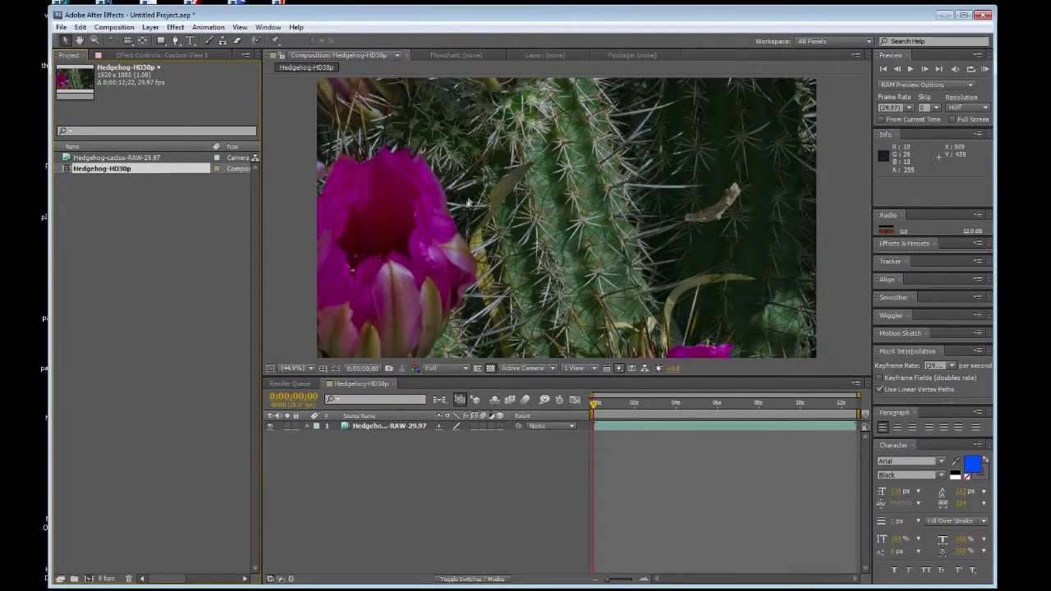
- Nudge the footage layer down with Shift+Down to frame the magenta buds, then begin renaming the comp
click(533, 154)
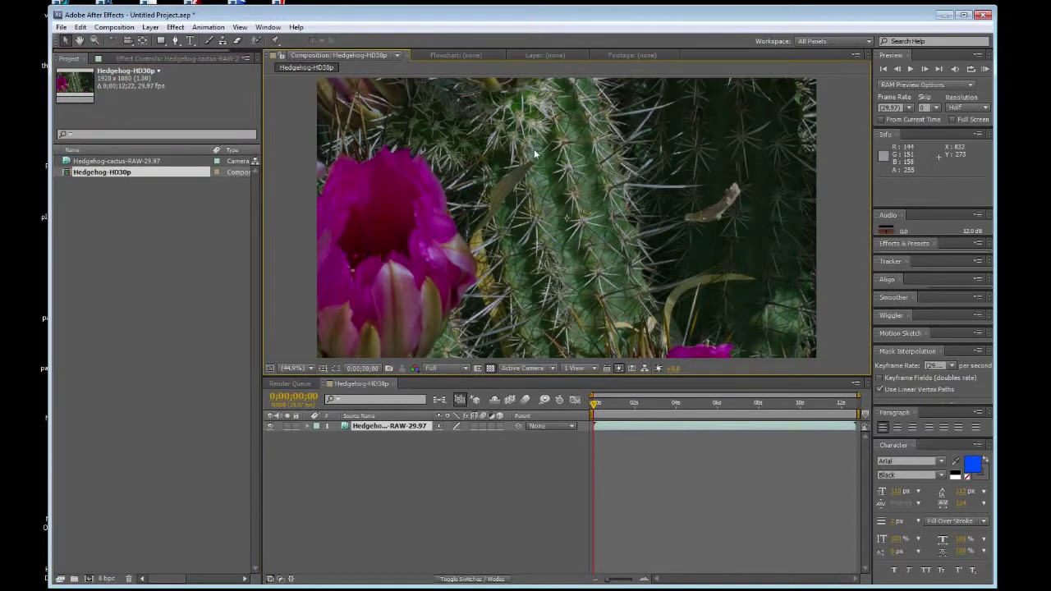
key(shift+Down)
key(shift+Down)
key(shift+Down)
key(shift+Down)
key(shift+Down)
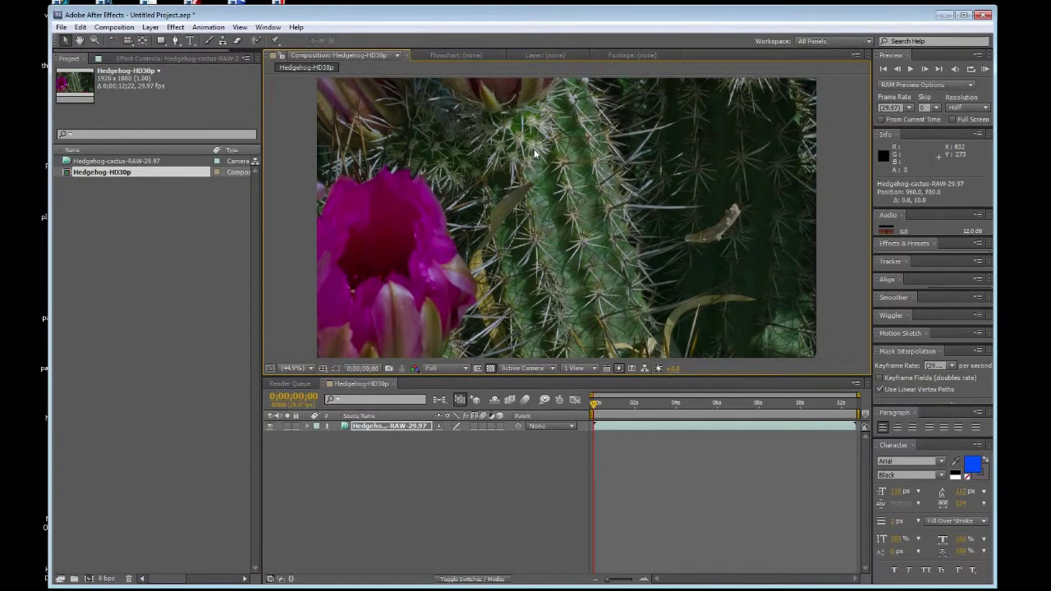
key(shift+Down)
key(shift+Down)
key(shift+Down)
key(shift+Down)
key(shift+Down)
key(shift+Down)
key(shift+Down)
key(shift+Down)
key(shift+Down)
key(shift+Down)
key(shift+Down)
key(shift+Down)
key(shift+Down)
key(shift+Down)
key(shift+Down)
key(shift+Down)
key(shift+Down)
key(shift+Down)
key(shift+Down)
key(shift+Down)
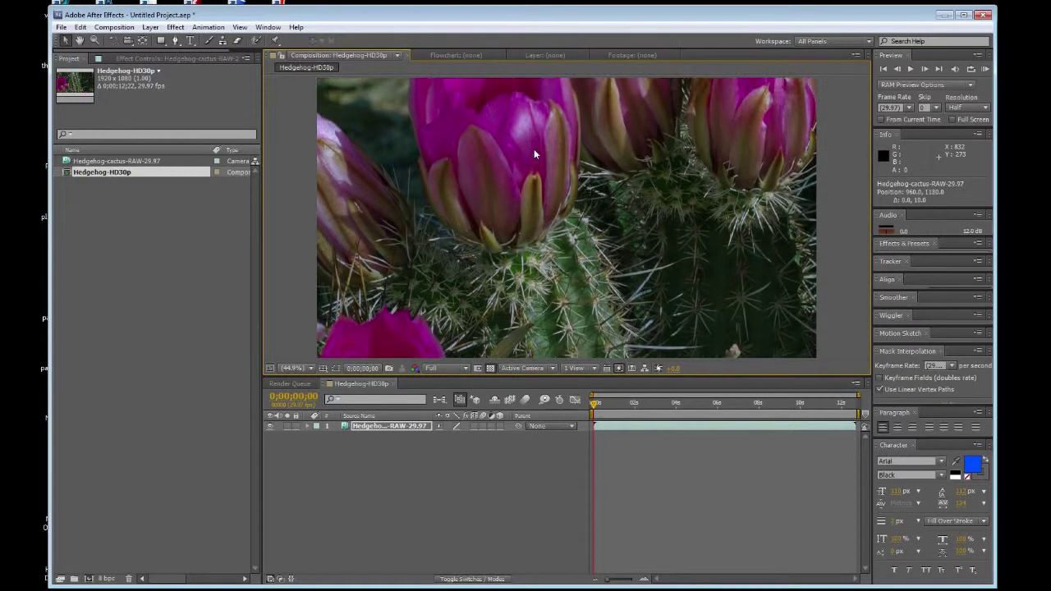
key(shift+Down)
key(shift+Down)
key(shift+Down)
key(shift+Down)
key(shift+Down)
key(shift+Down)
key(shift+Down)
key(shift+Down)
key(shift+Down)
key(shift+Down)
key(shift+Down)
key(shift+Down)
key(shift+Down)
key(shift+Down)
key(shift+Down)
key(shift+Down)
key(shift+Down)
key(shift+Down)
key(shift+Down)
key(shift+Down)
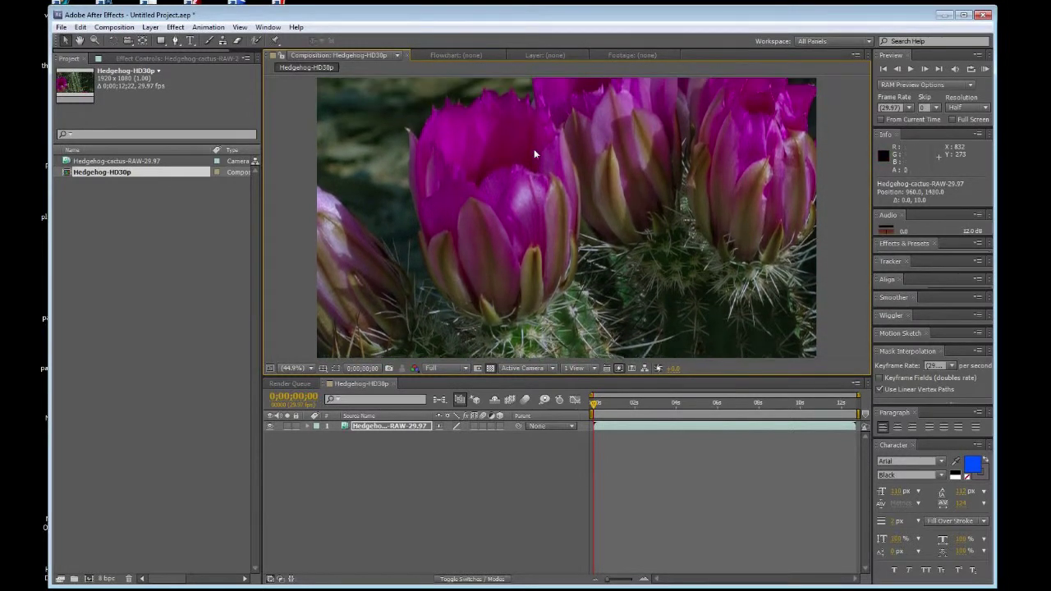
key(shift+Down)
key(shift+Down)
key(shift+Down)
key(shift+Down)
key(shift+Down)
key(shift+Down)
key(shift+Down)
key(shift+Down)
key(shift+Down)
key(shift+Down)
key(shift+Down)
key(shift+Down)
key(shift+Down)
key(shift+Down)
key(shift+Down)
key(shift+Down)
key(shift+Down)
key(shift+Down)
key(shift+Down)
key(shift+Down)
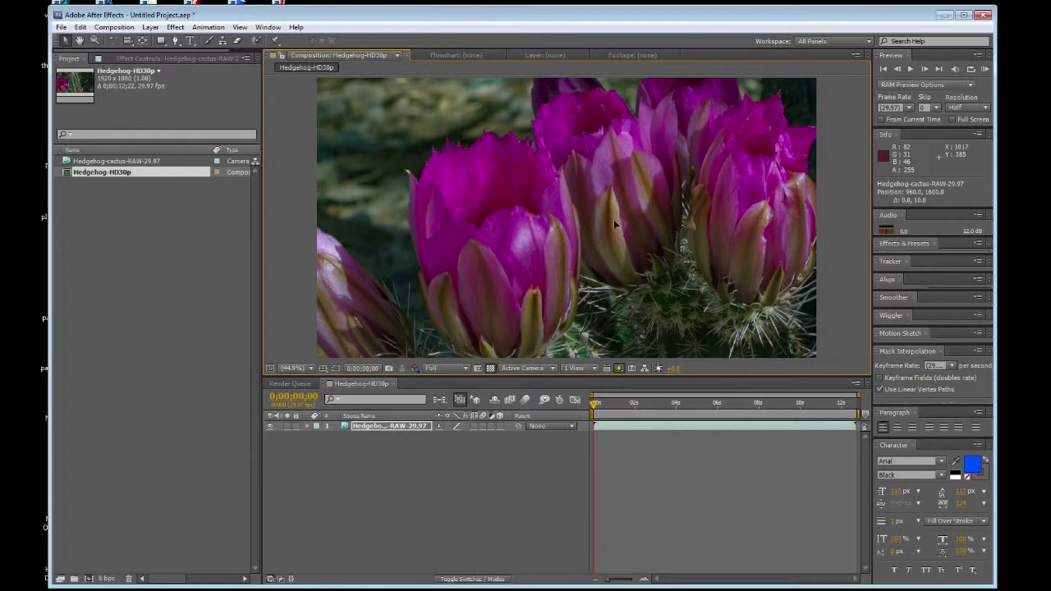
drag(640, 236, 638, 236)
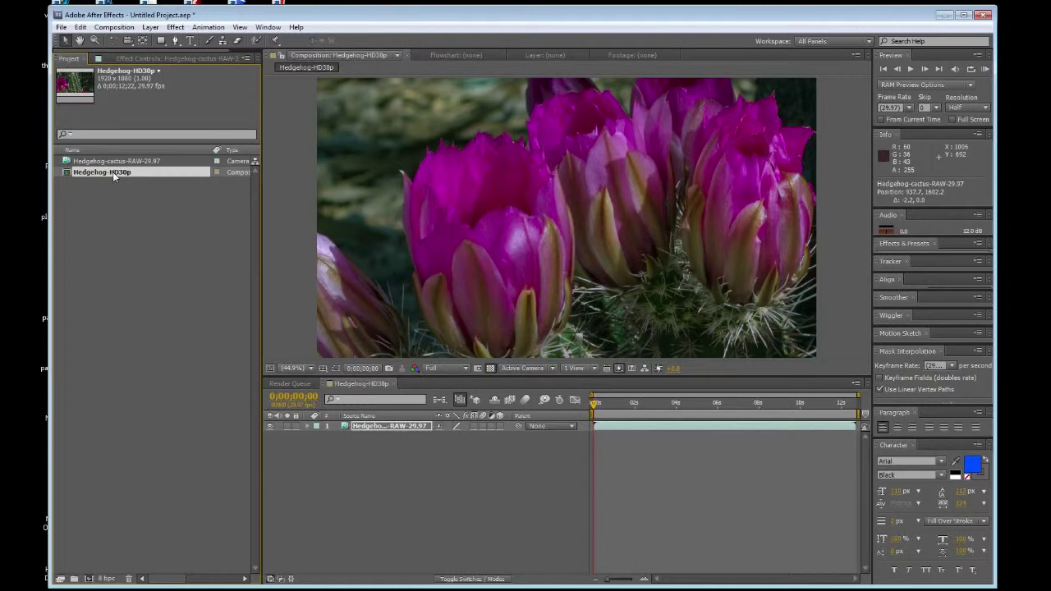
key(Return)
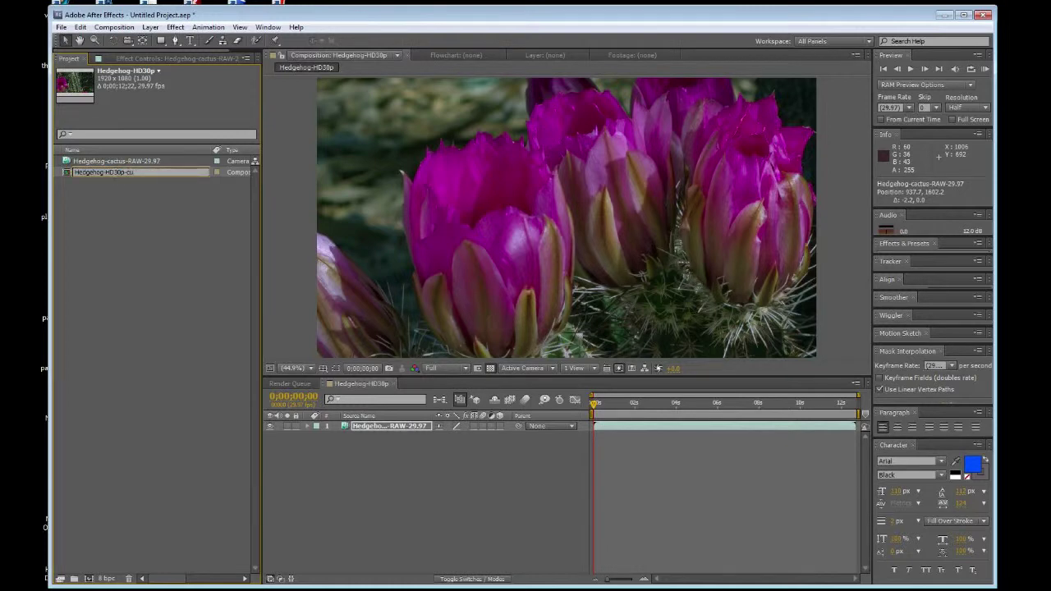
- Name the comp Hedgehog-HD30p-cu, duplicate it, and open the copy Hedgehog-HD30p-cu 2
text(-cu)
key(Return)
key(ctrl+d)
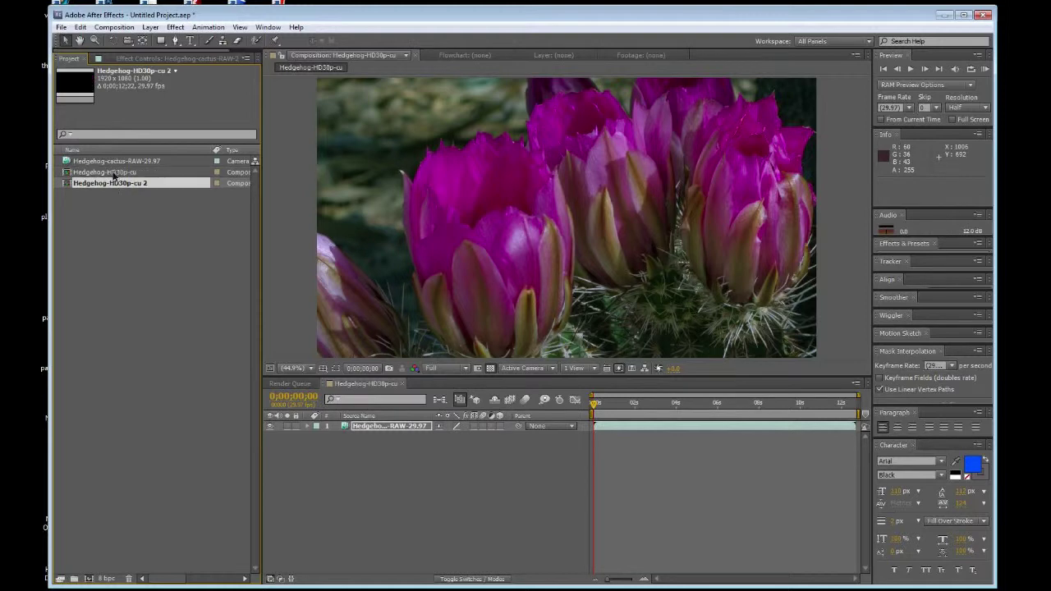
click(521, 277)
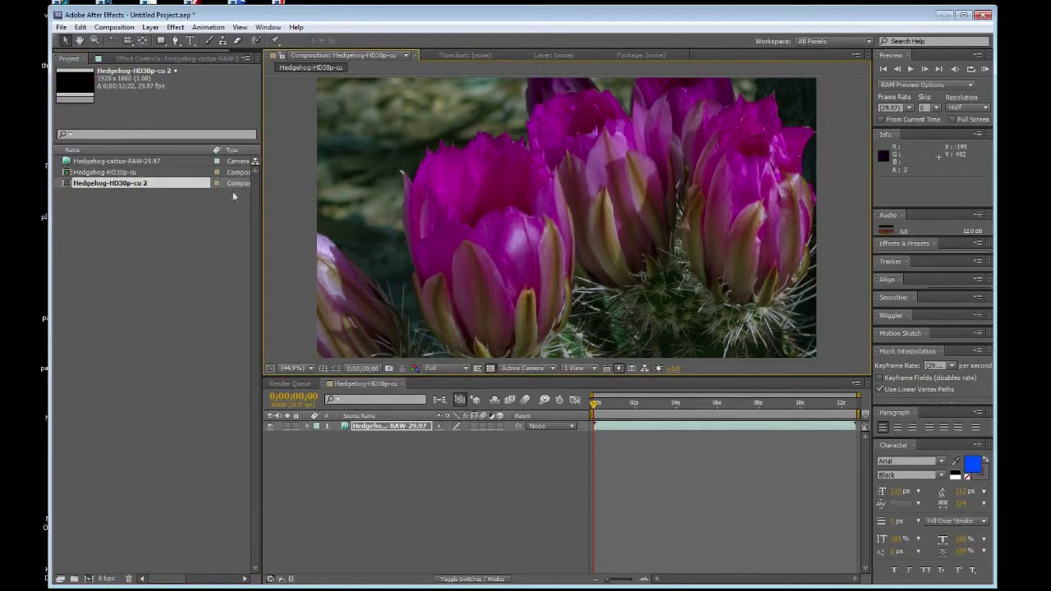
double_click(171, 181)
- Shift the footage left and up with Shift+arrow nudges to centre cu 2 on the open magenta flower
click(621, 267)
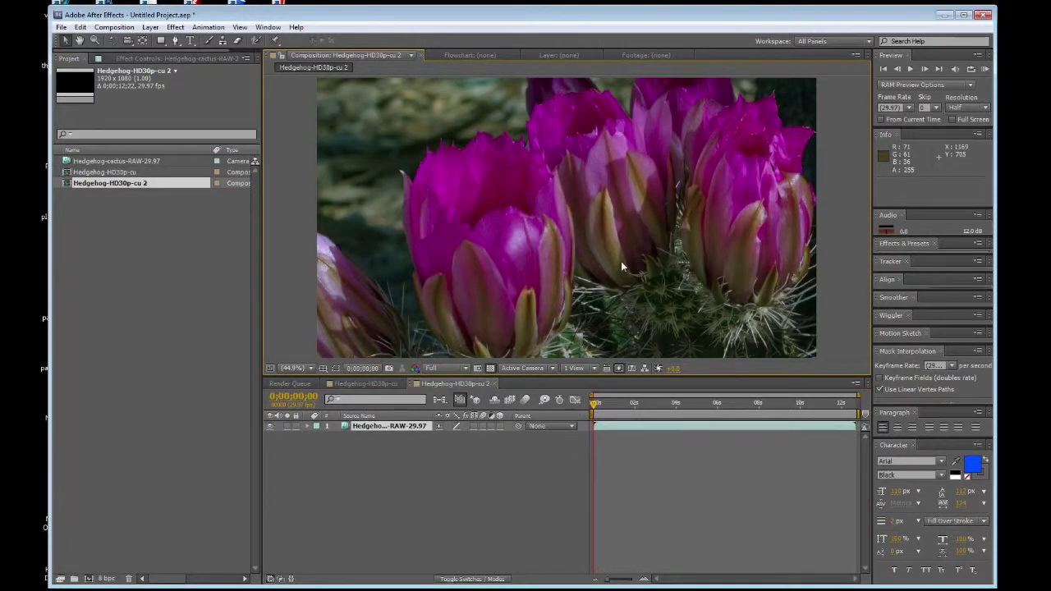
key(shift+Left)
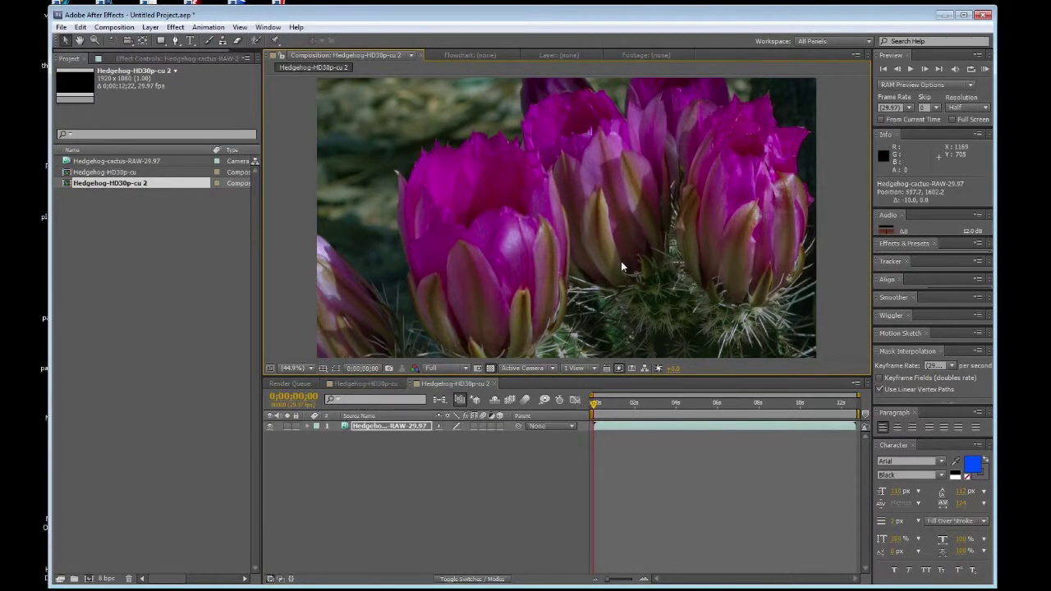
key(shift+Left)
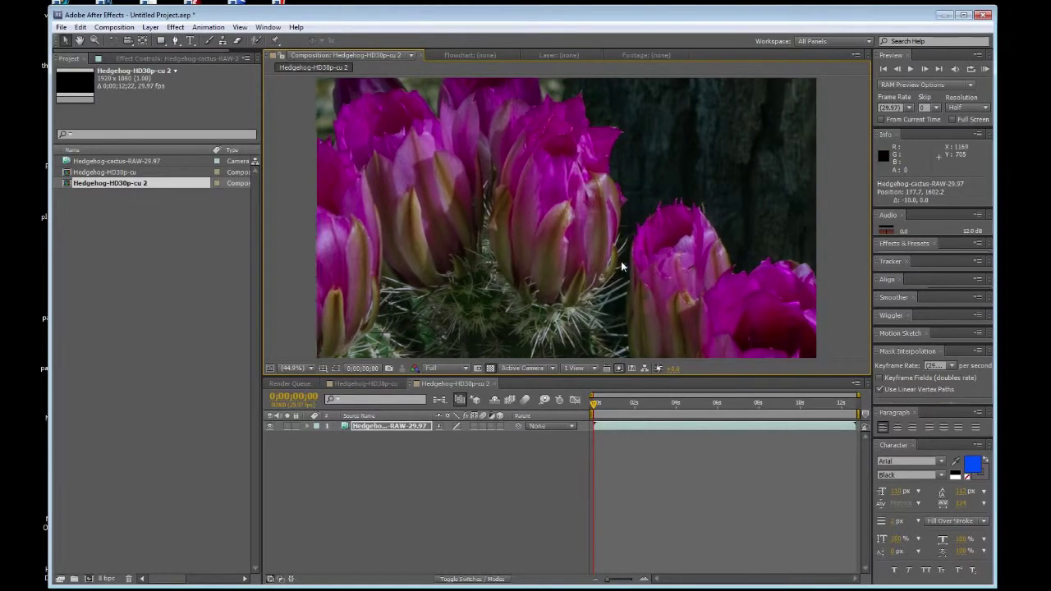
key(shift+Left)
key(shift+Left)
key(shift+Left)
key(shift+Left)
key(shift+Up)
key(shift+Up)
key(shift+Up)
key(shift+Up)
key(shift+Up)
key(shift+Up)
key(shift+Up)
key(shift+Up)
key(shift+Up)
key(shift+Up)
key(shift+Up)
key(shift+Up)
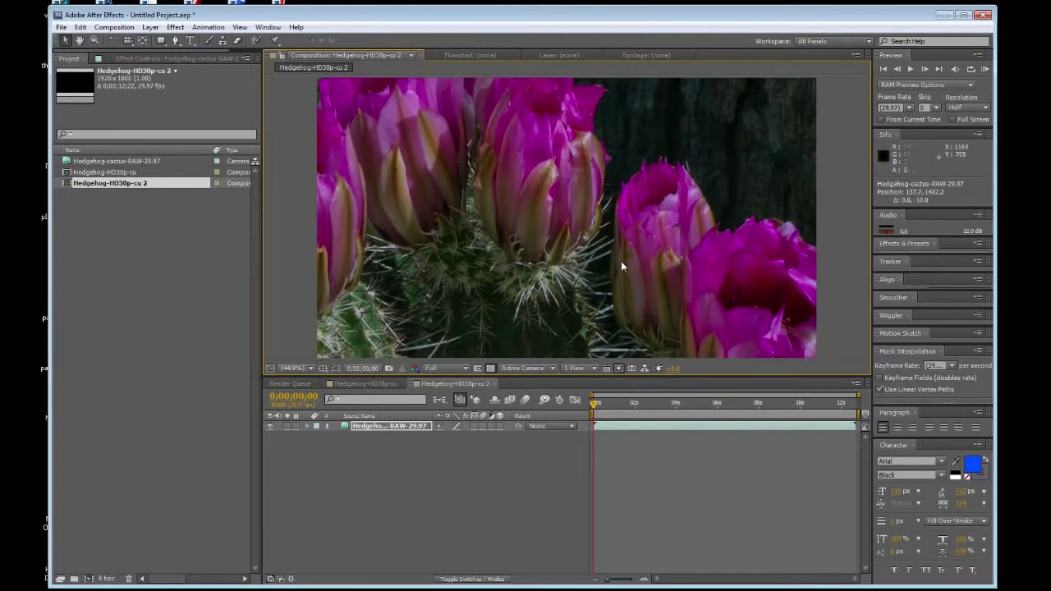
key(shift+Up)
key(shift+Up)
key(shift+Up)
key(shift+Up)
key(shift+Up)
key(shift+Up)
key(shift+Left)
key(shift+Left)
key(shift+Left)
key(shift+Left)
key(shift+Left)
key(shift+Left)
key(shift+Left)
key(shift+Left)
key(shift+Left)
key(shift+Left)
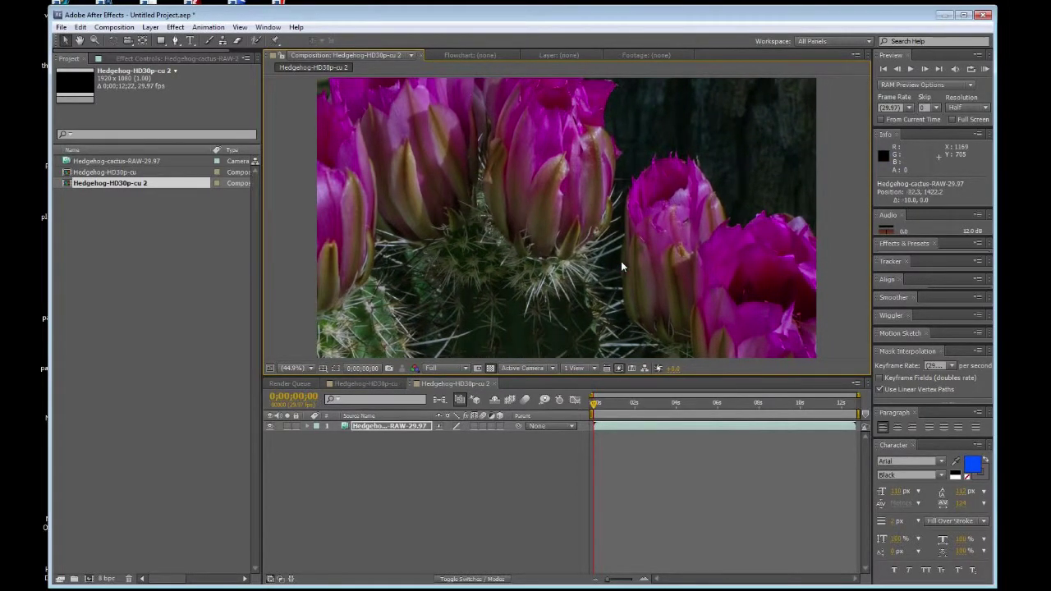
key(shift+Left)
key(shift+Left)
key(shift+Left)
key(shift+Left)
key(shift+Left)
key(shift+Left)
key(shift+Left)
key(shift+Left)
key(shift+Left)
key(shift+Left)
key(shift+Left)
key(shift+Left)
key(shift+Left)
key(shift+Left)
key(shift+Left)
key(shift+Left)
key(shift+Left)
key(shift+Left)
key(shift+Left)
key(shift+Left)
key(shift+Down)
key(shift+Down)
key(shift+Down)
key(shift+Down)
key(shift+Down)
key(shift+Down)
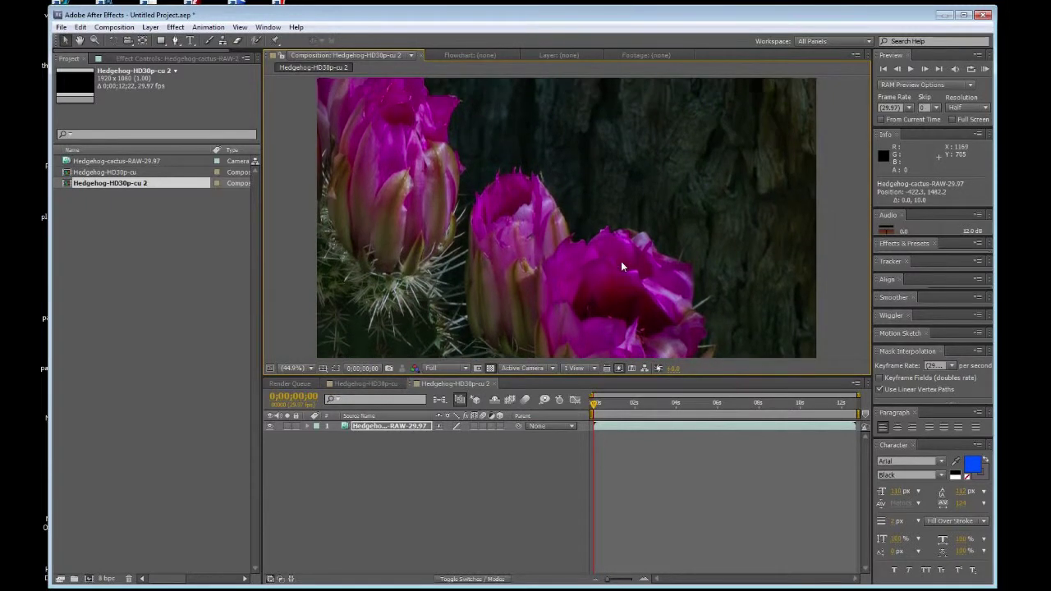
key(shift+Up)
key(shift+Up)
key(shift+Up)
key(shift+Up)
key(shift+Up)
key(shift+Up)
key(shift+Up)
key(shift+Up)
key(shift+Up)
key(shift+Up)
key(shift+Up)
key(shift+Up)
key(shift+Up)
key(shift+Up)
key(shift+Up)
key(shift+Up)
key(shift+Up)
key(shift+Up)
key(shift+Up)
key(shift+Up)
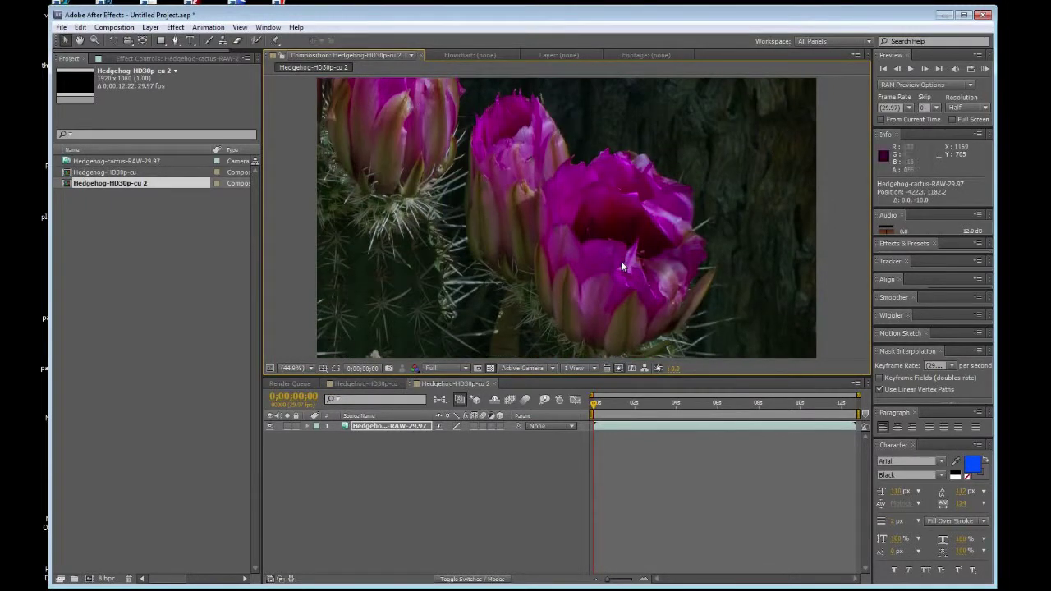
click(118, 185)
- Duplicate the comp as Hedgehog-HD30p-wide and confirm its composition settings unchanged
key(ctrl+d)
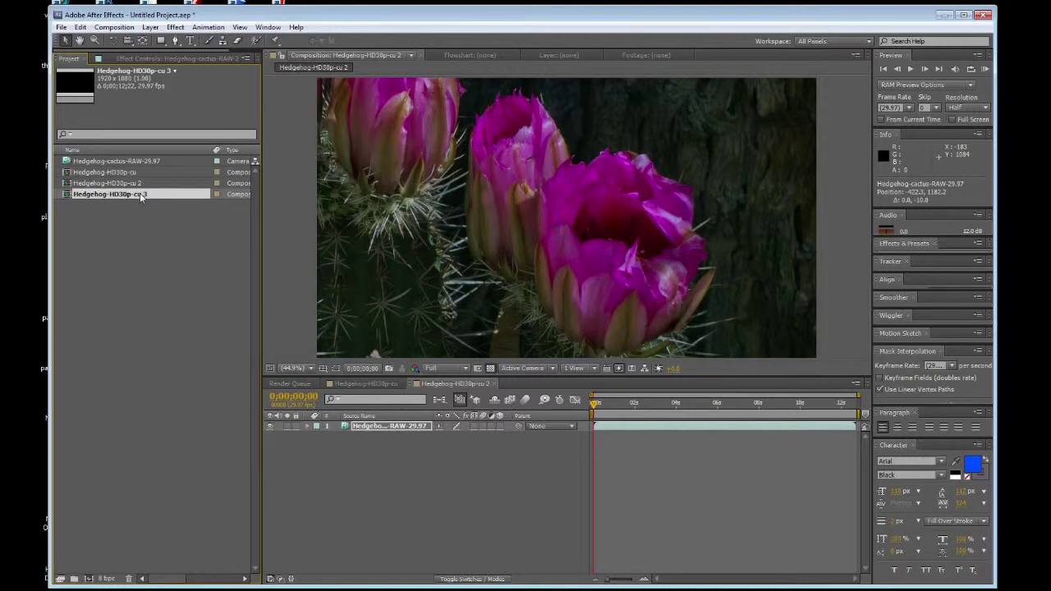
key(Return)
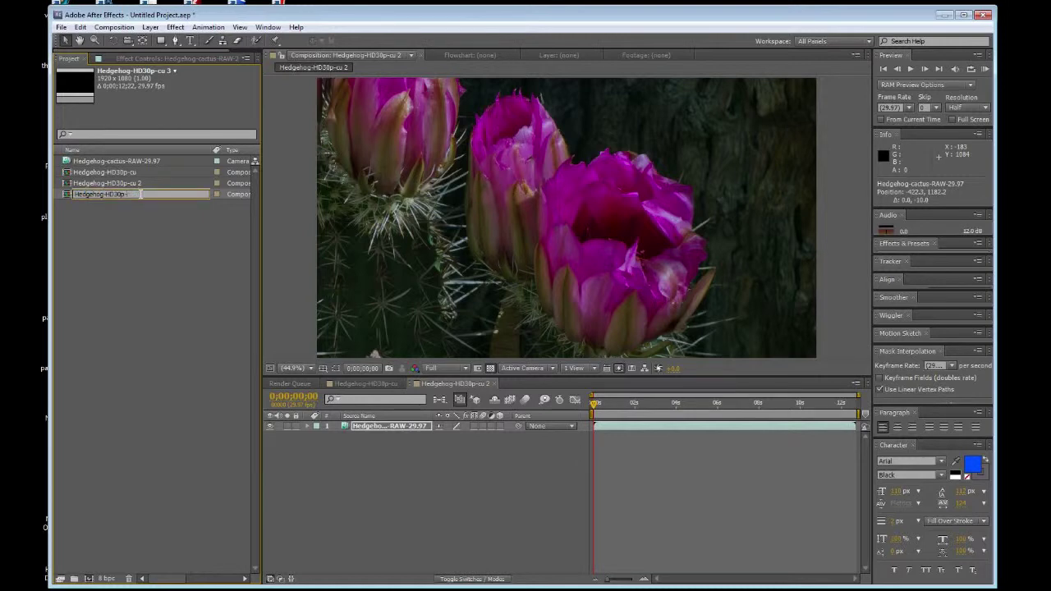
text(wide)
key(Return)
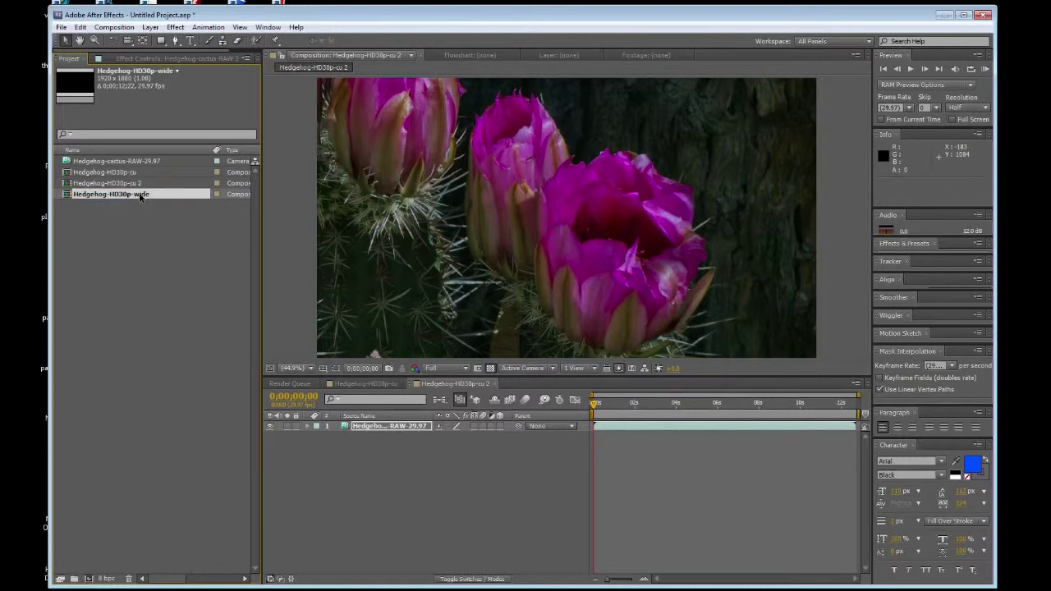
right_click(139, 195)
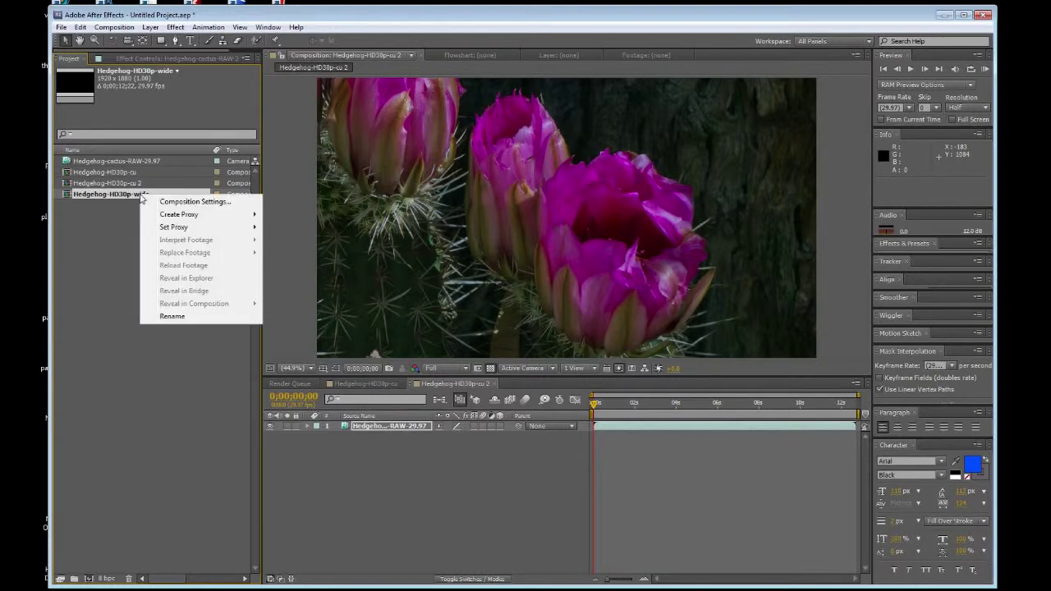
click(165, 206)
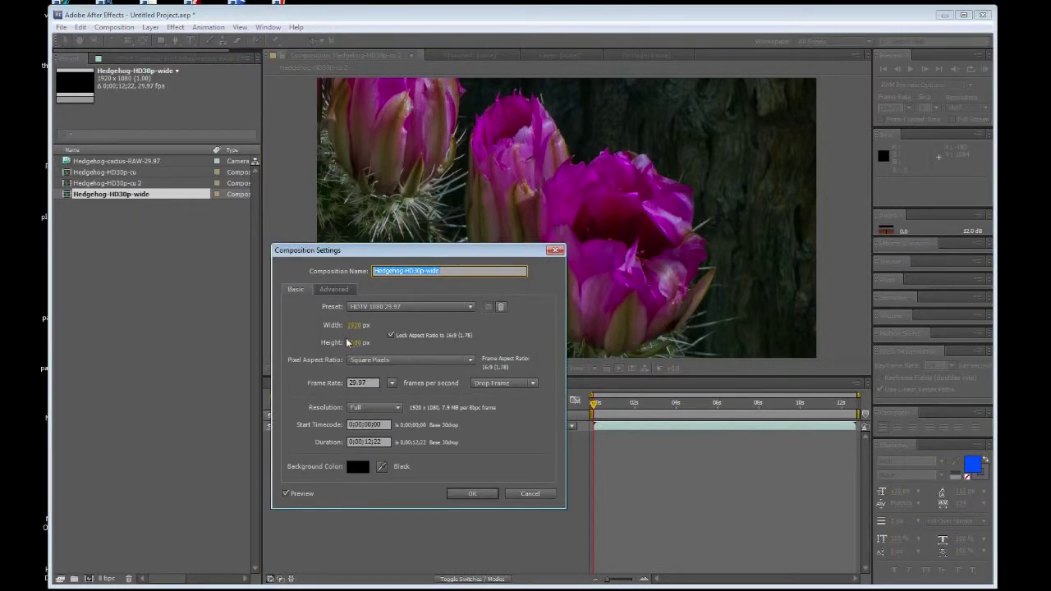
click(472, 493)
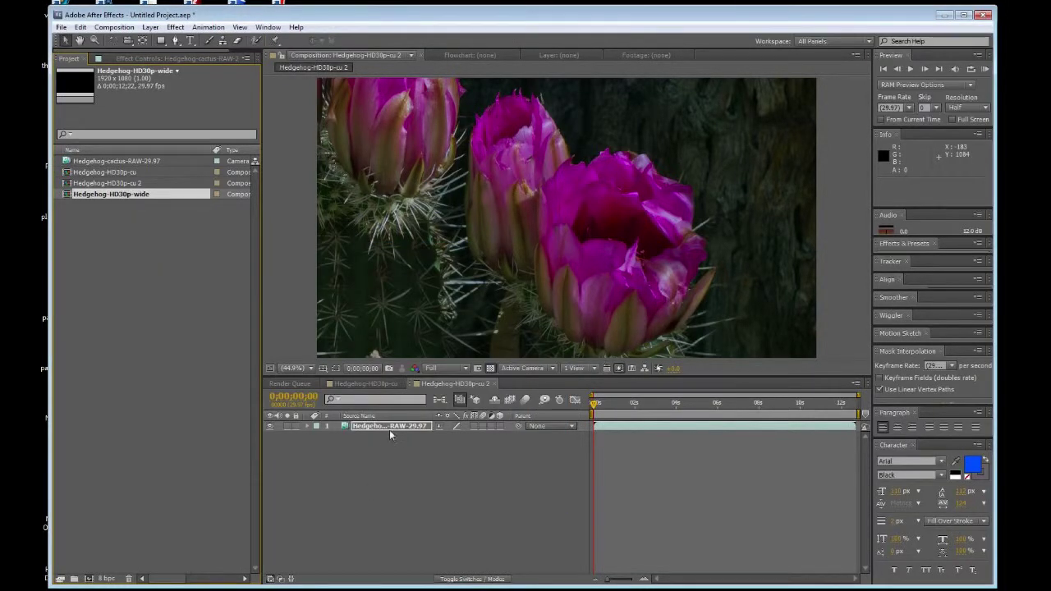
- Scale the footage layer with Transform > Fit to Comp so the whole cactus shows
right_click(390, 435)
mouse_move(476, 81)
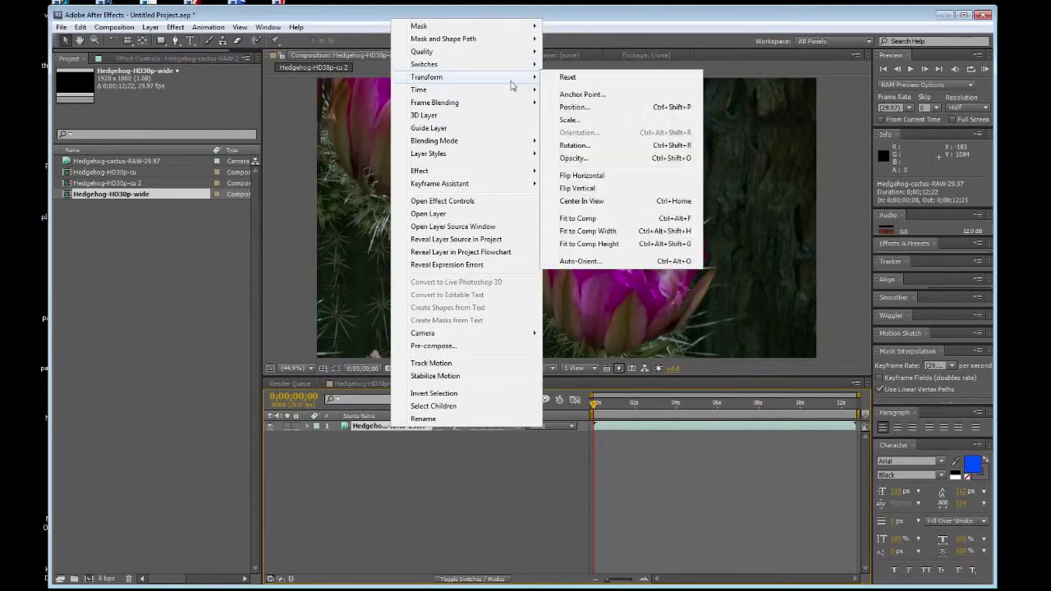
click(584, 220)
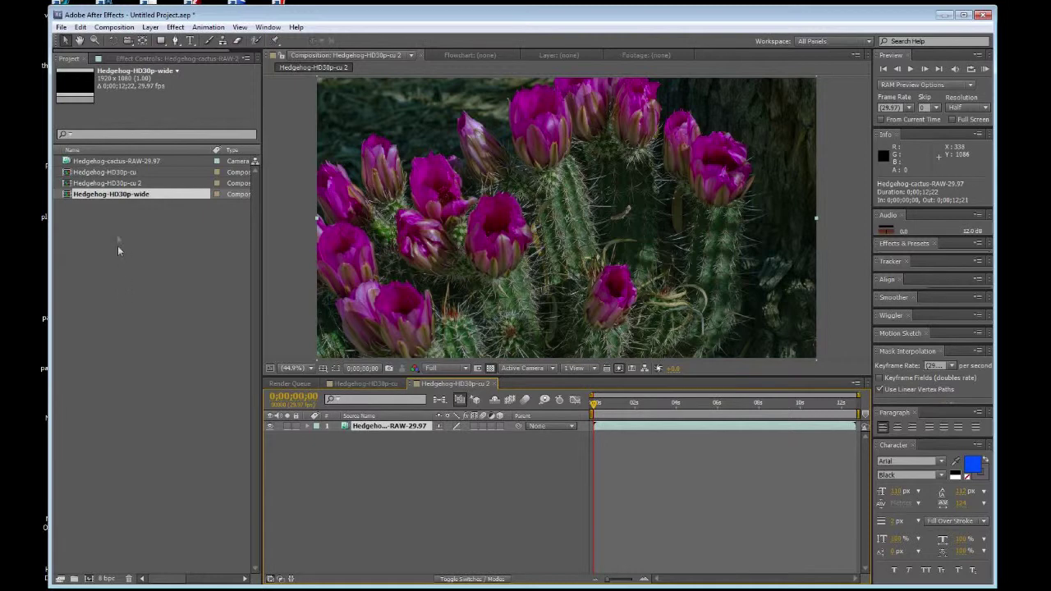
- Check Hedgehog-HD30p-cu's settings, then add it to the Render Queue via the Composition menu
click(288, 384)
click(121, 175)
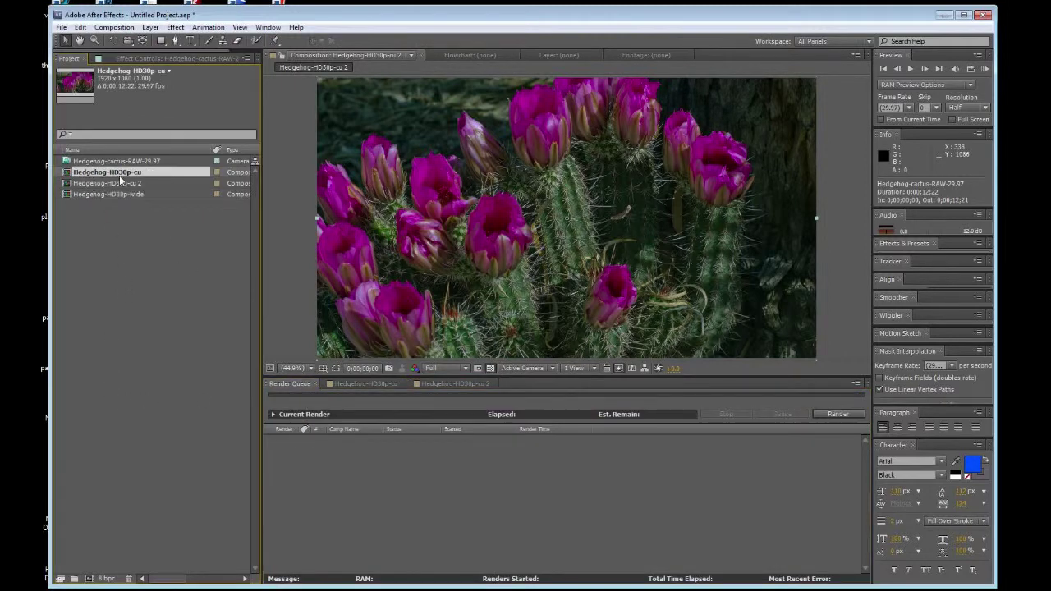
click(117, 29)
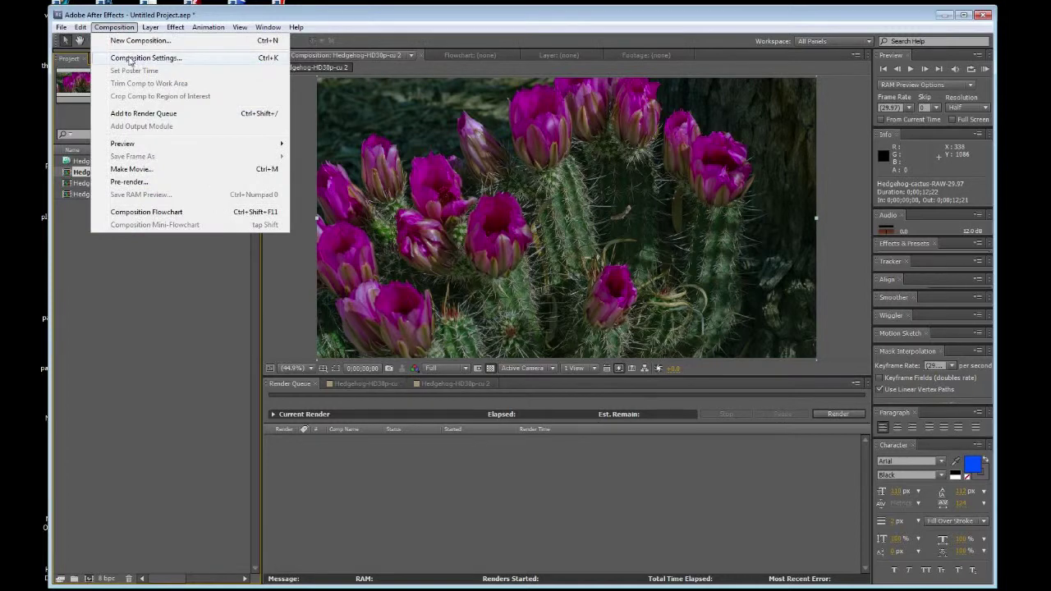
click(136, 58)
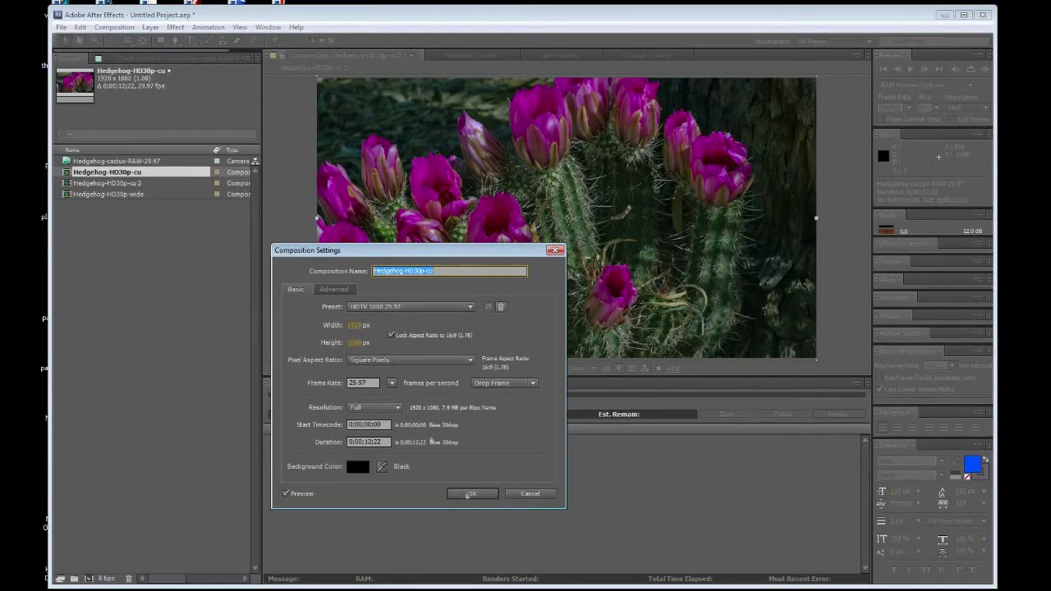
click(530, 494)
click(118, 28)
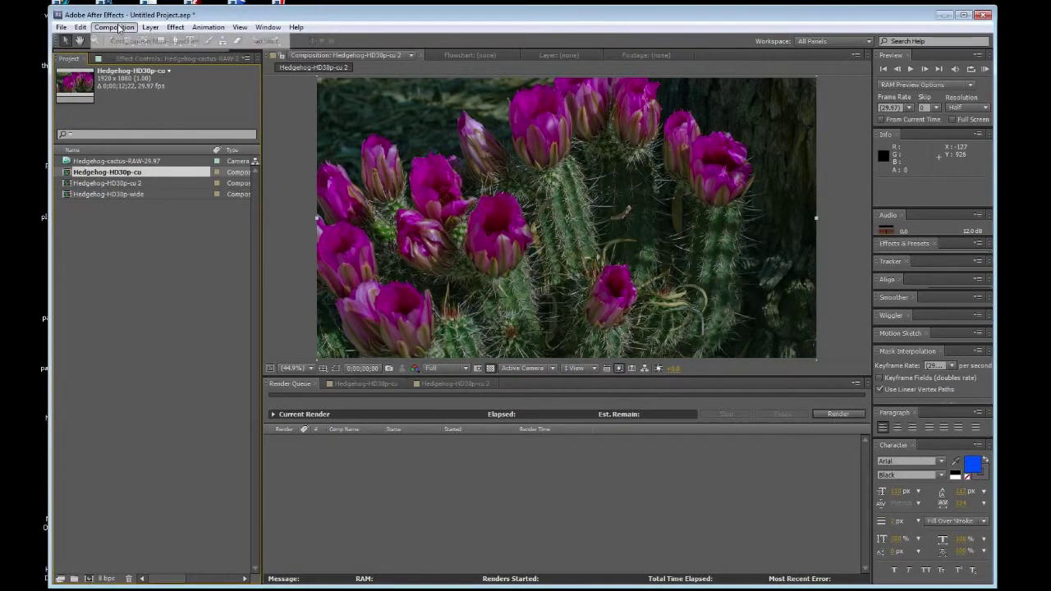
click(124, 115)
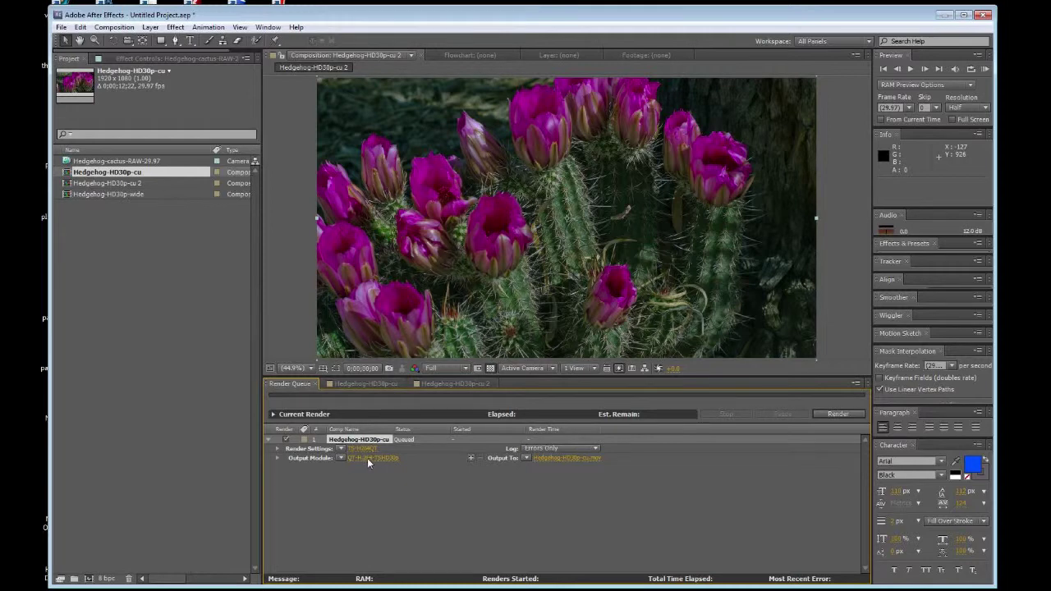
- Save Hedgehog-HD30p-cu.mov output into a new TS folder created inside 040512
click(550, 458)
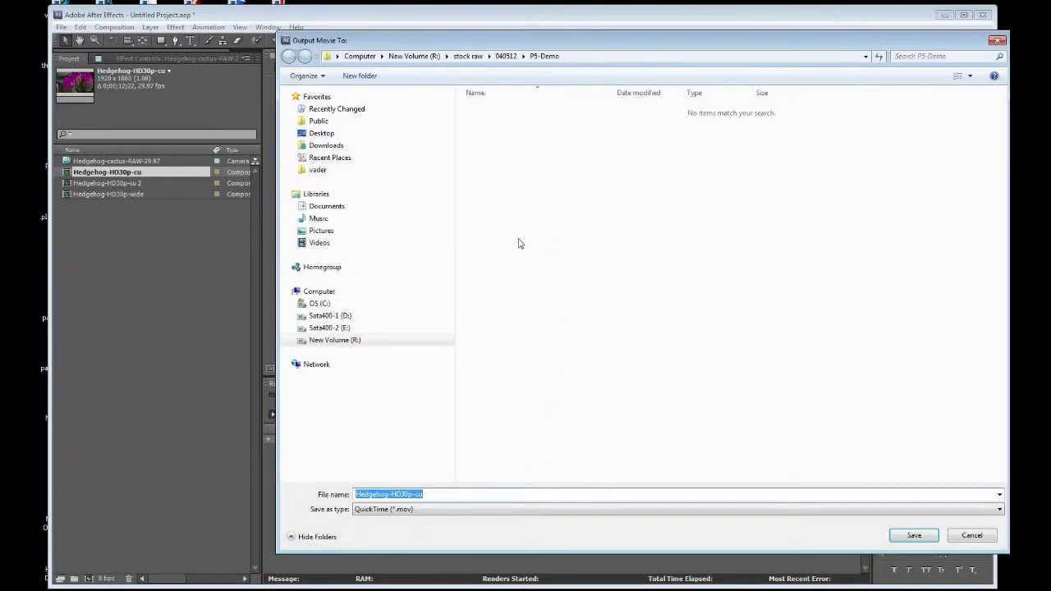
click(506, 56)
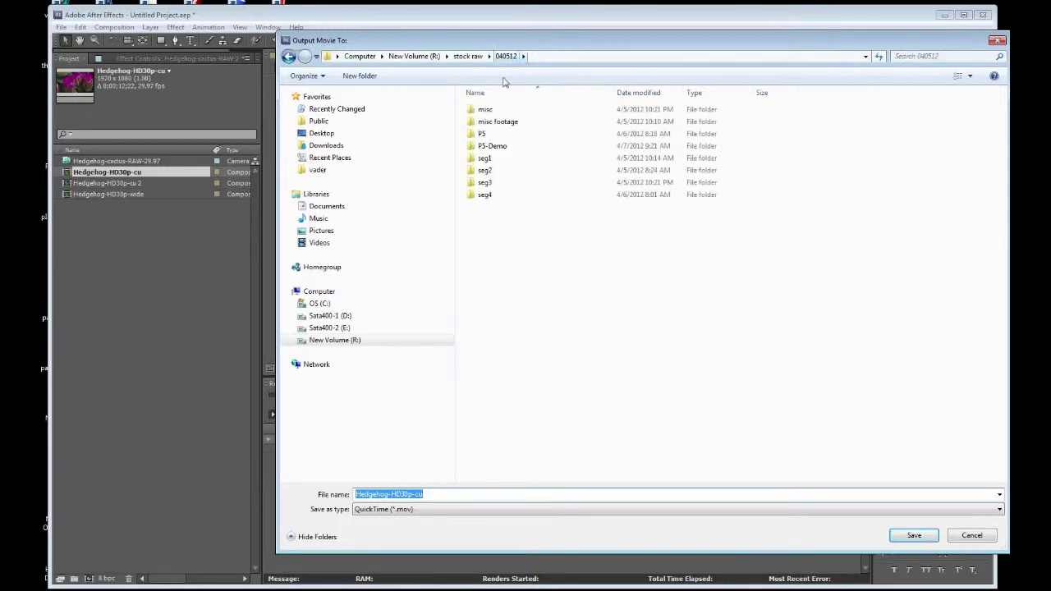
click(358, 76)
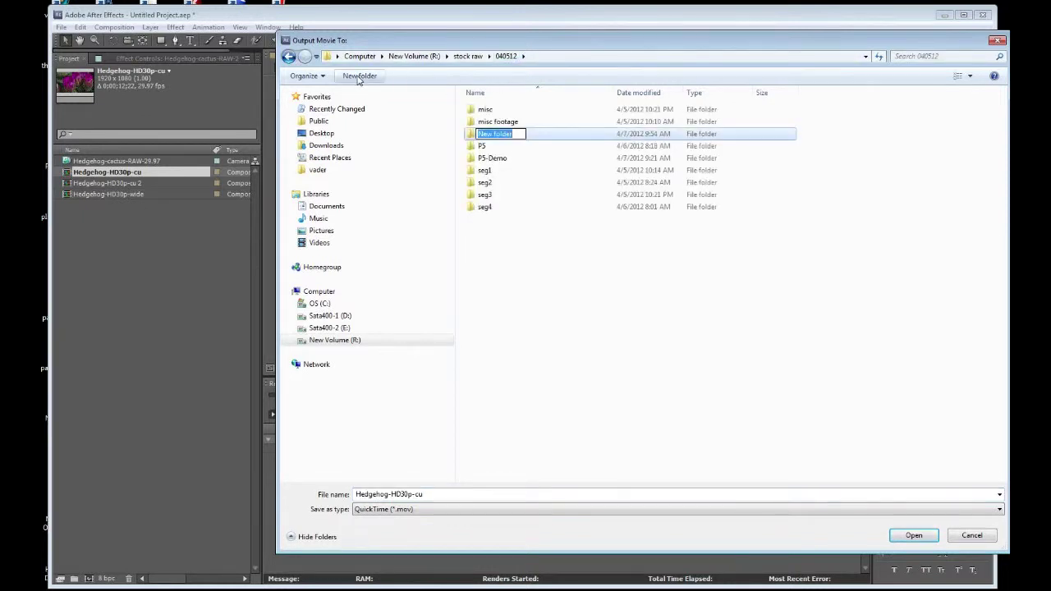
text(TS)
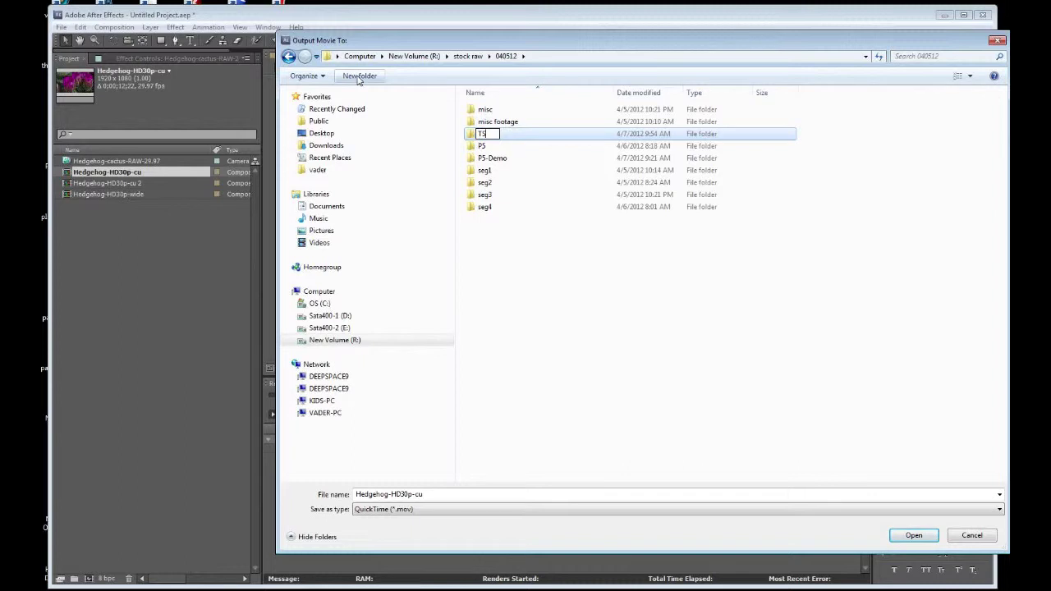
key(Return)
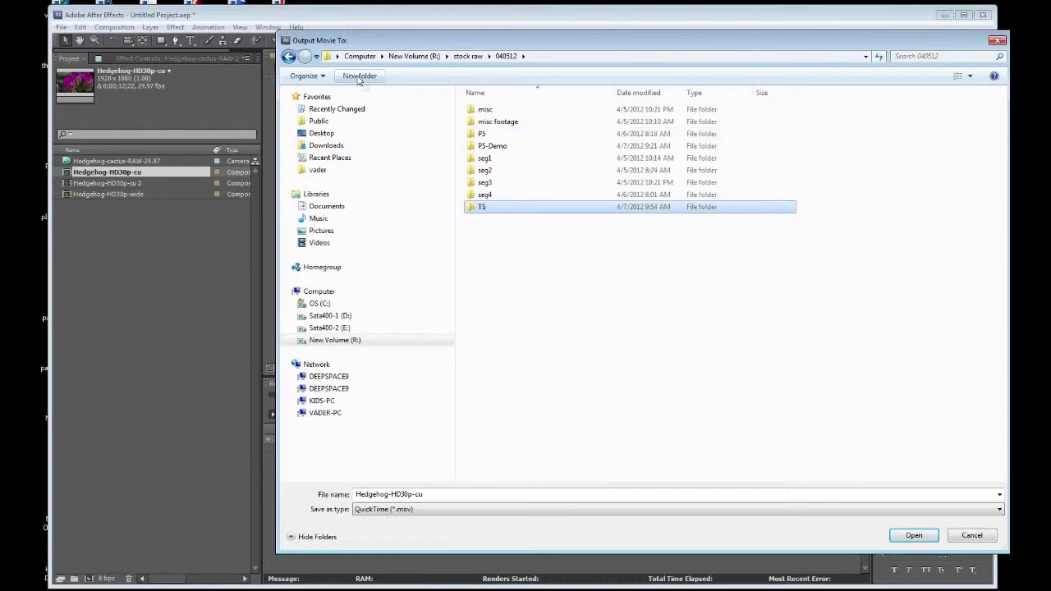
double_click(485, 208)
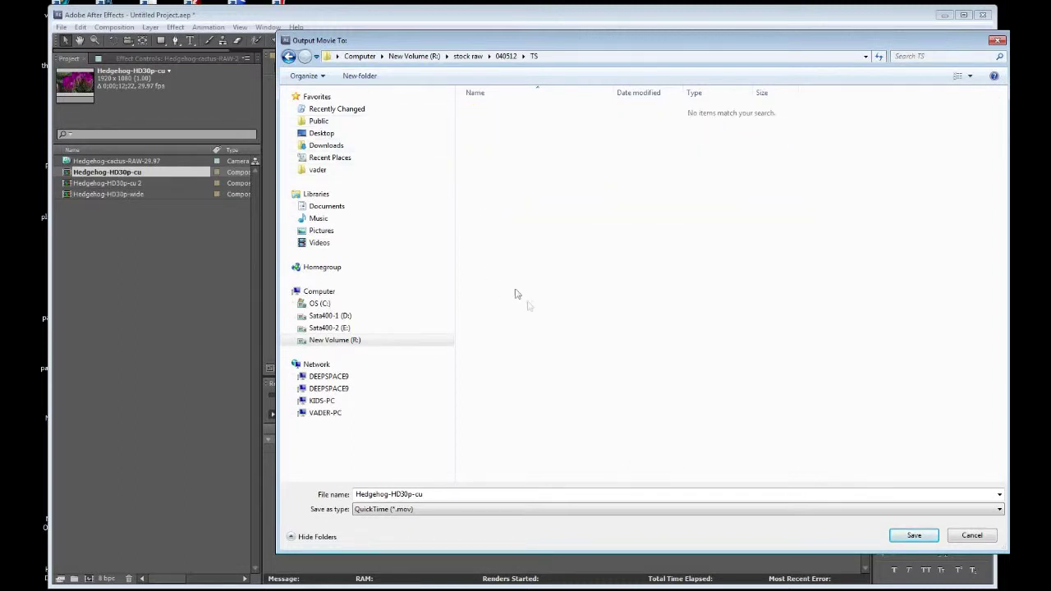
click(914, 535)
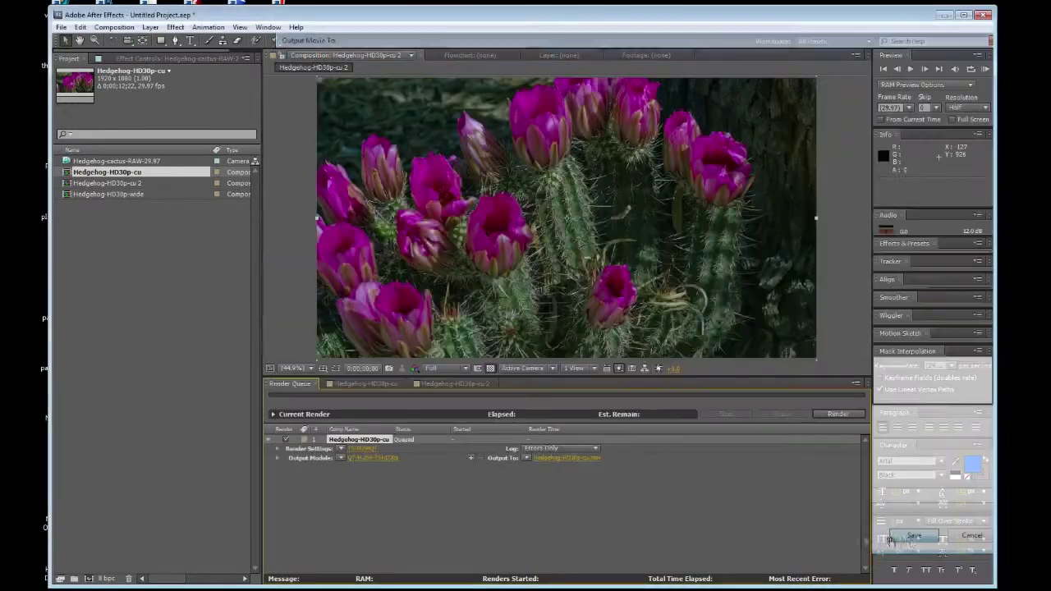
click(103, 184)
- Queue Hedgehog-HD30p-cu 2 and Hedgehog-HD30p-wide together, then start rendering all three comps
shift+click(105, 194)
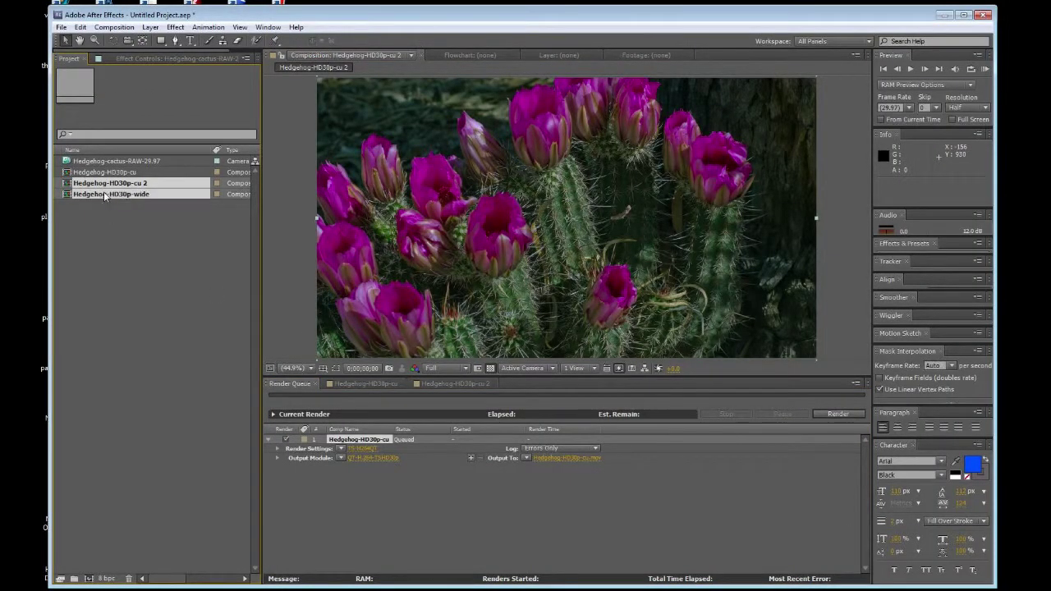
click(120, 29)
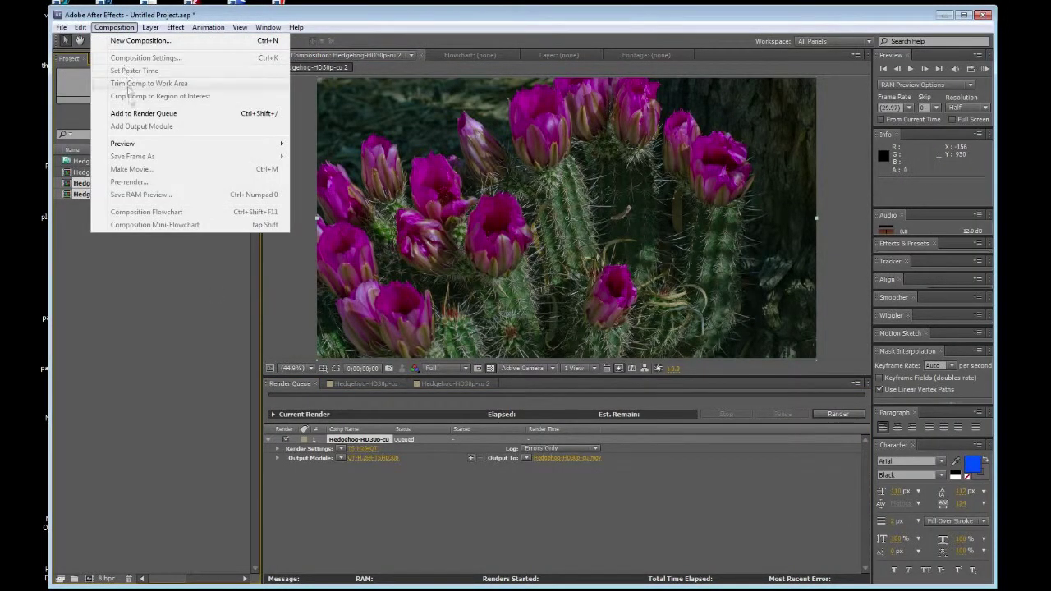
click(129, 114)
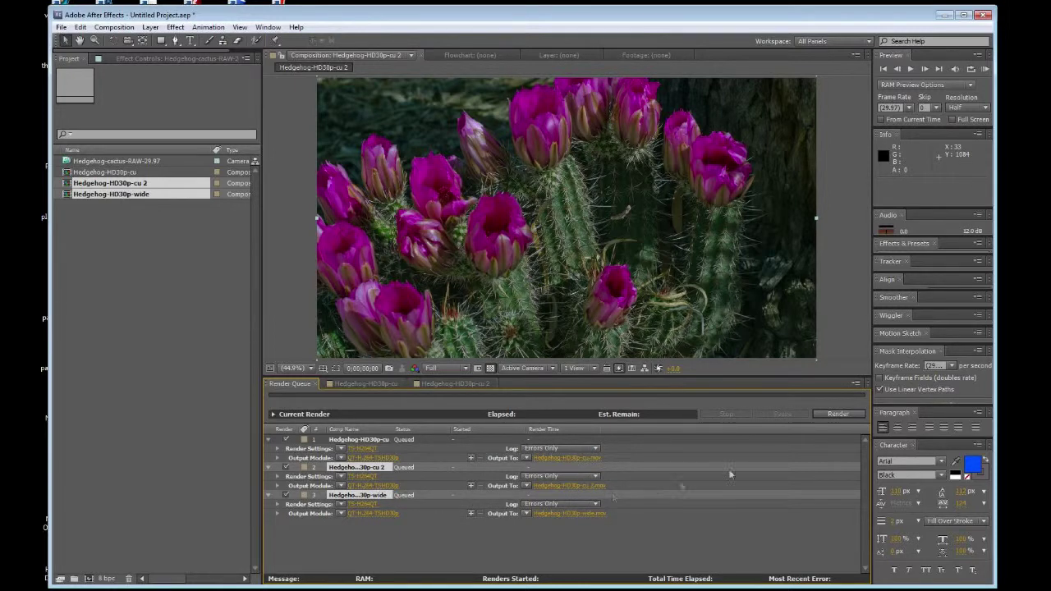
click(839, 414)
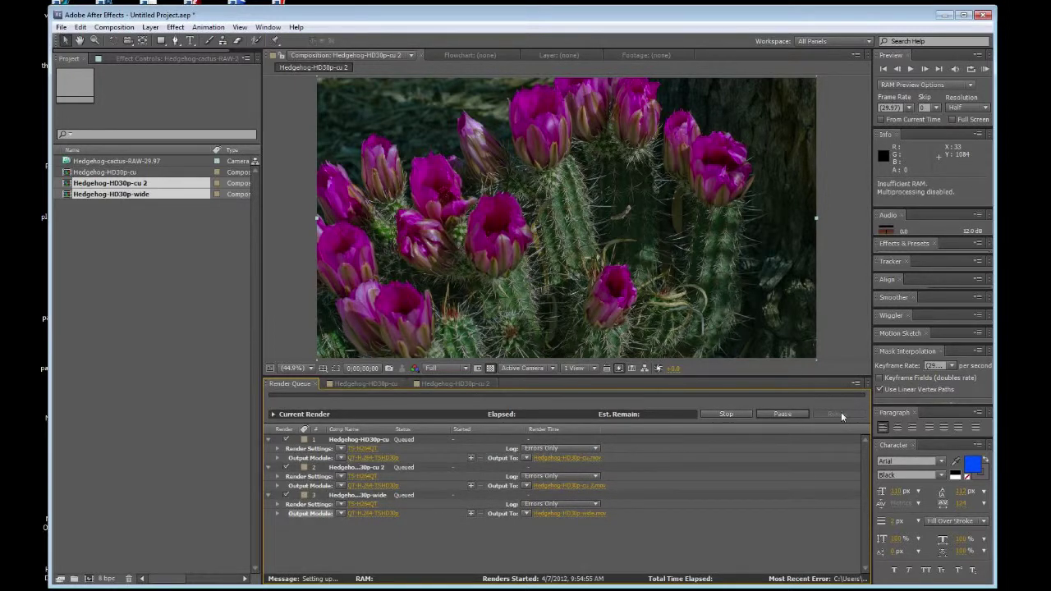